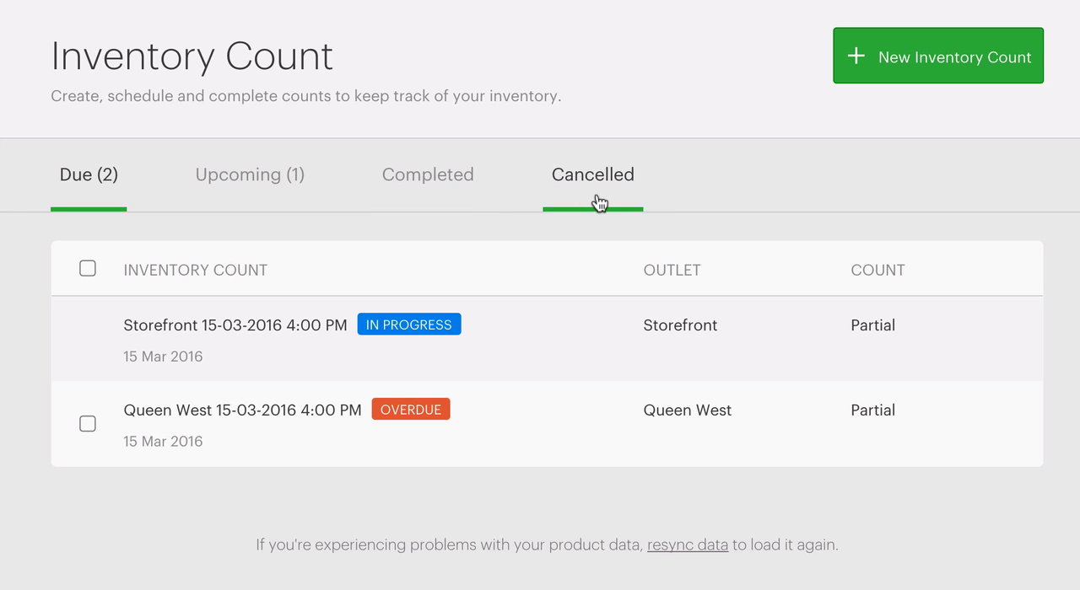
Step: Create a new inventory count for Main Outlet, keeping the start at 16-03-2016, 1:00 PM
click(919, 82)
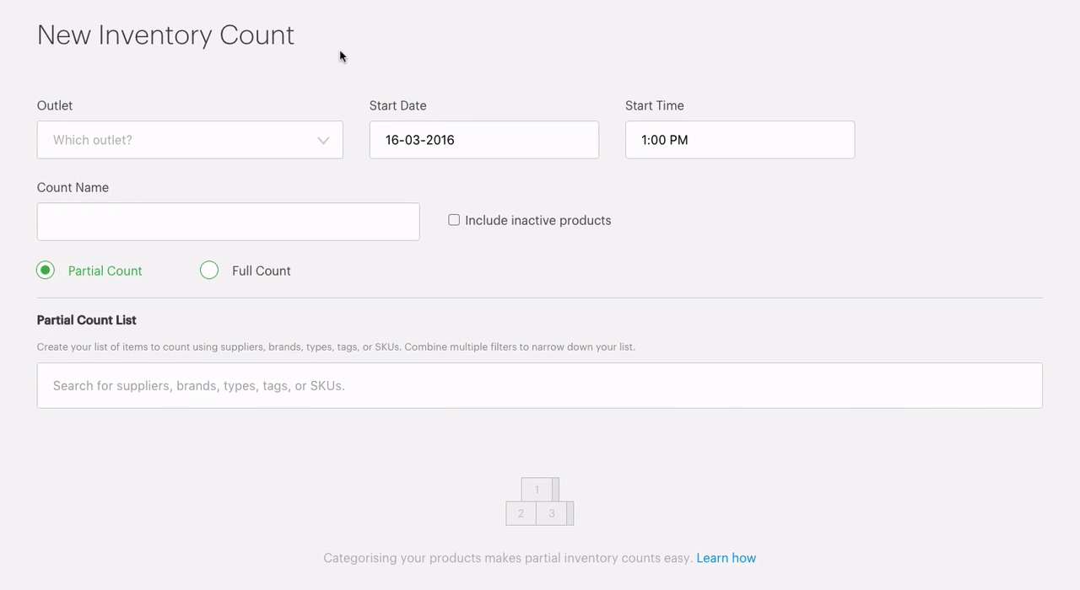
click(317, 141)
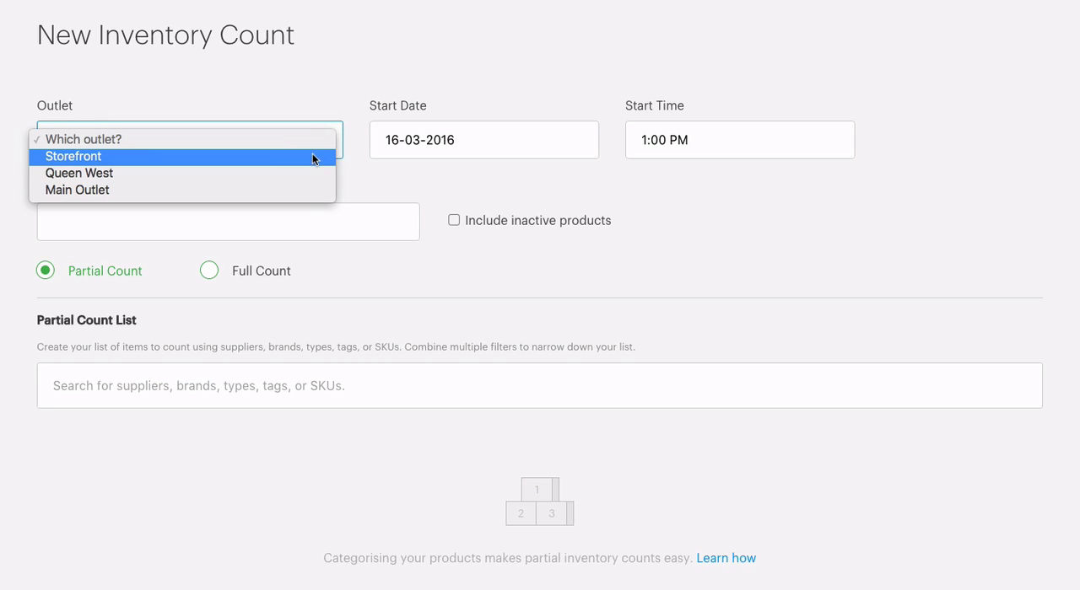
click(305, 192)
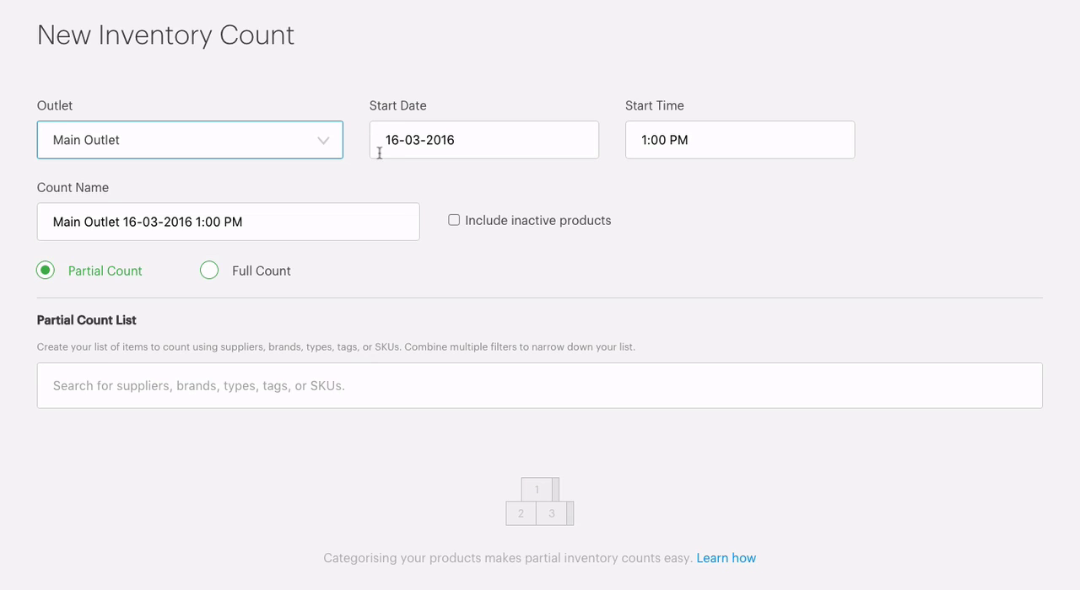
drag(381, 137, 464, 138)
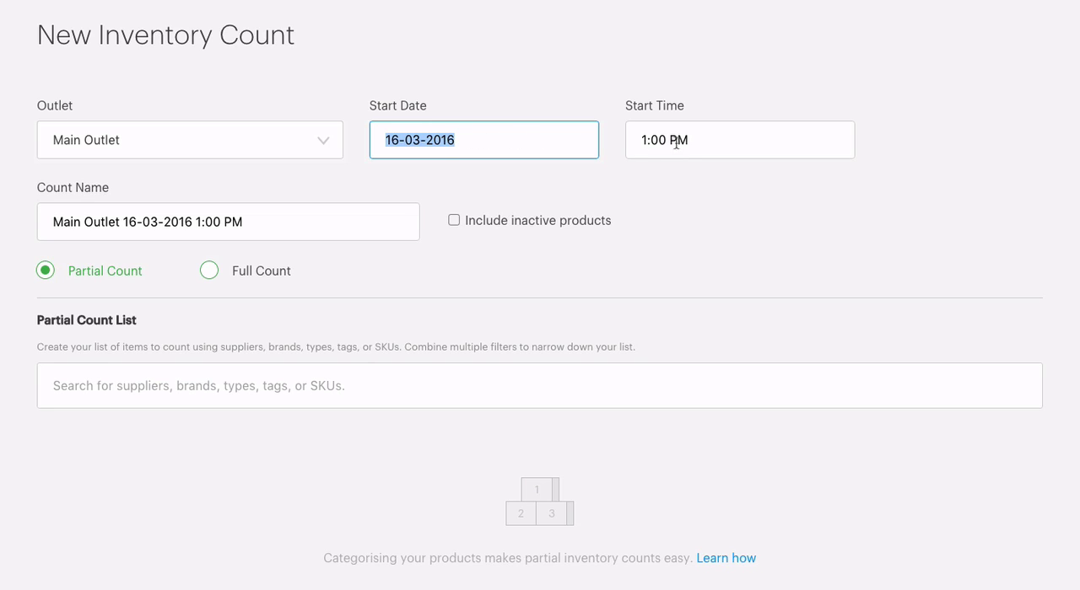
drag(694, 140, 622, 141)
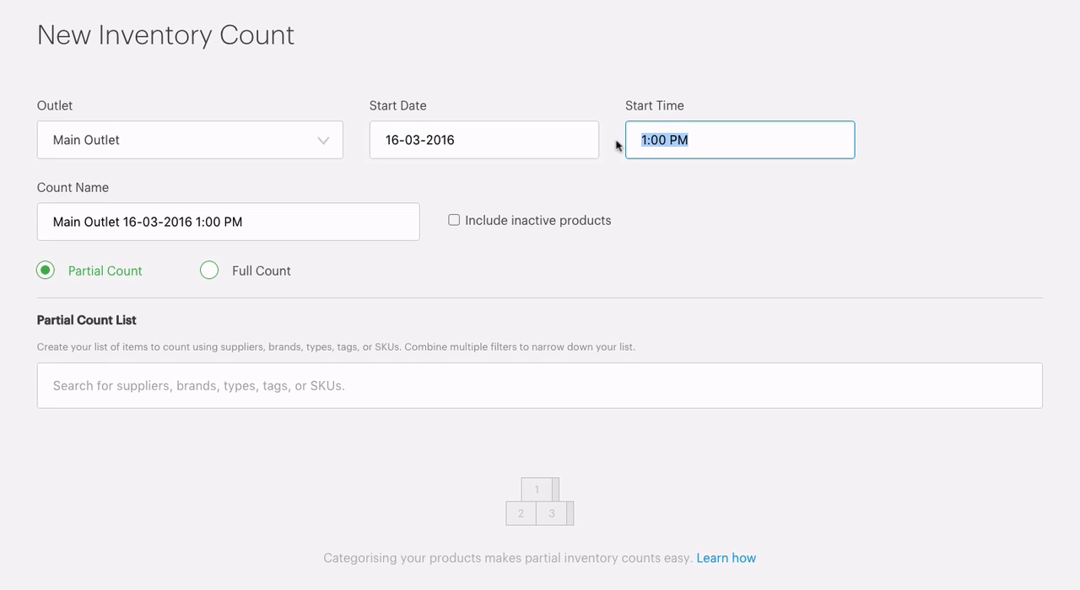
Step: Name the count "Jeans Inventory March 2016" and set it as a partial count
click(281, 221)
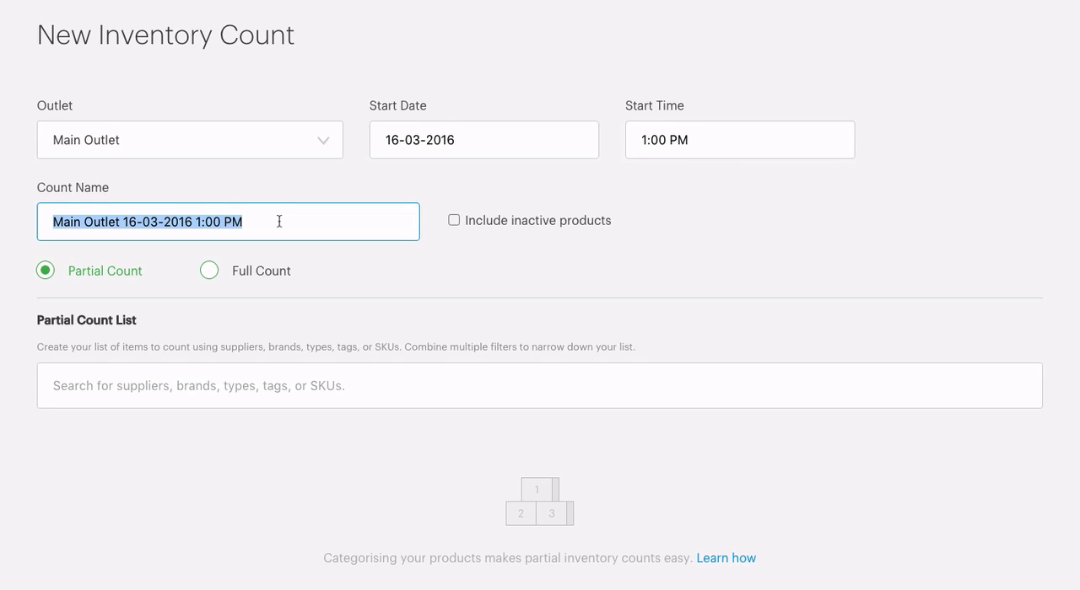
text(J)
text(eans Inventory March 2016)
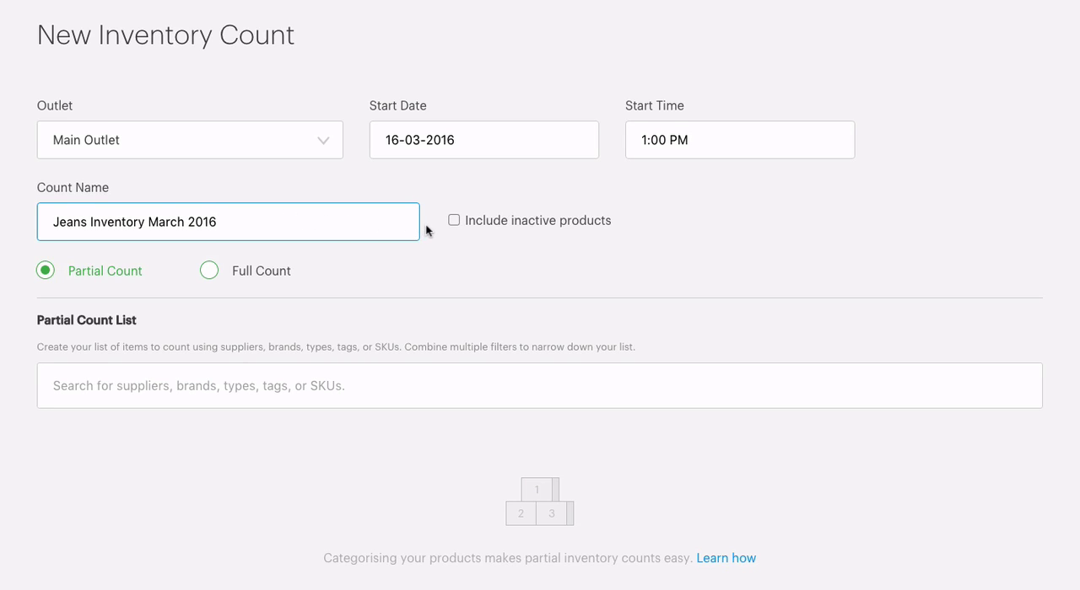
click(428, 227)
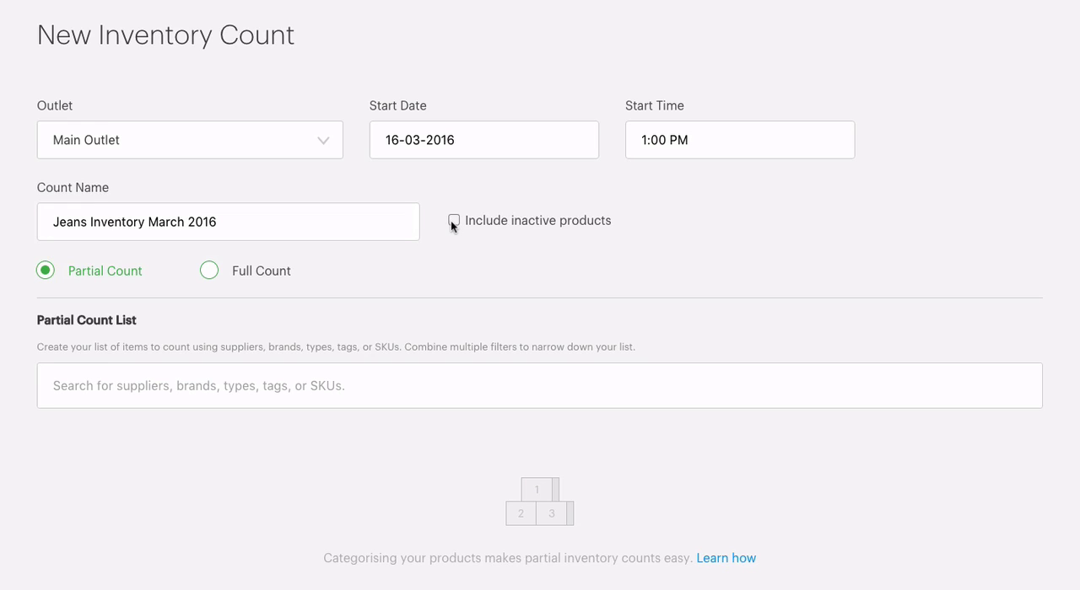
click(209, 272)
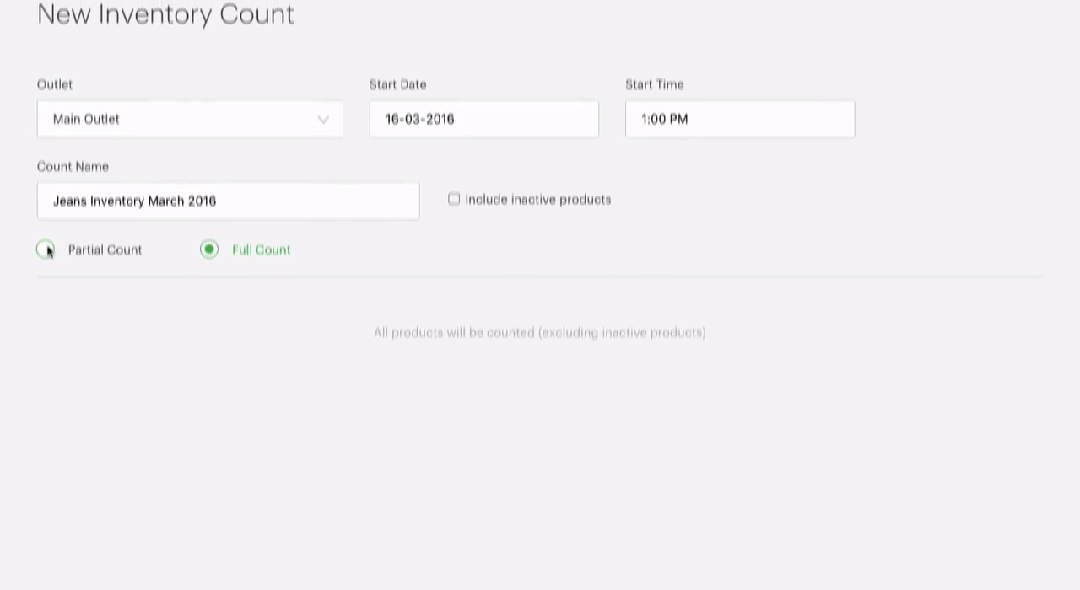
click(47, 246)
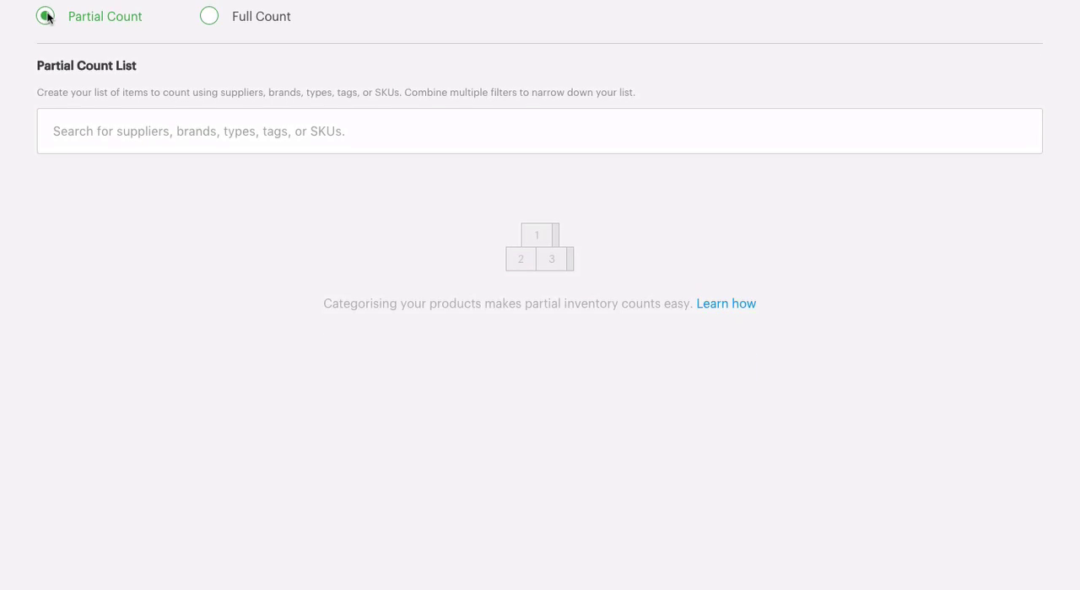
Step: Filter the partial count list by the type Jeans and the brands Levis and Lee
click(160, 128)
text(jeans)
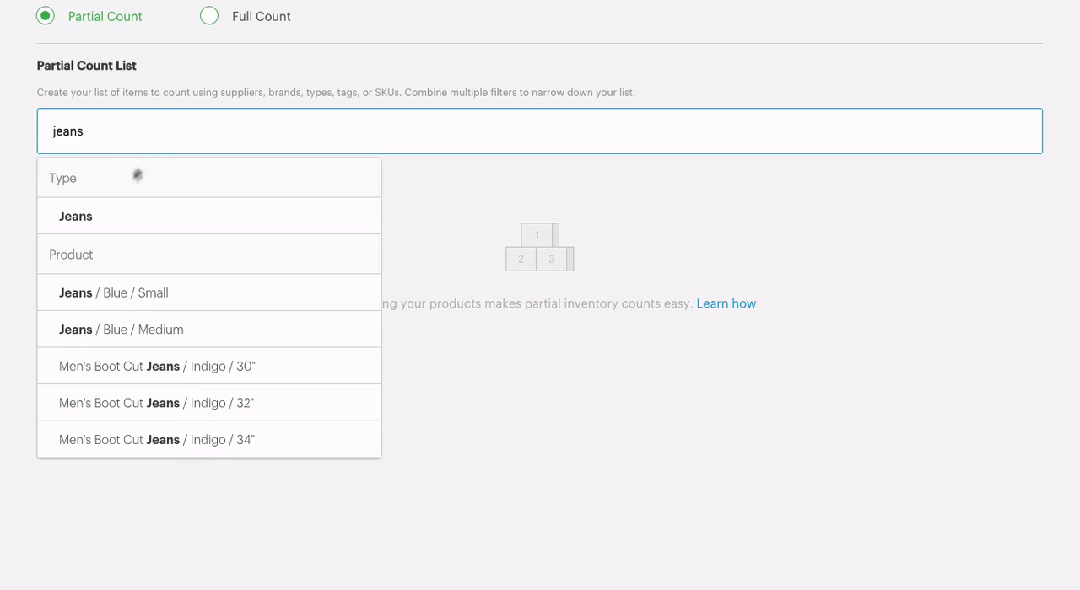
click(93, 216)
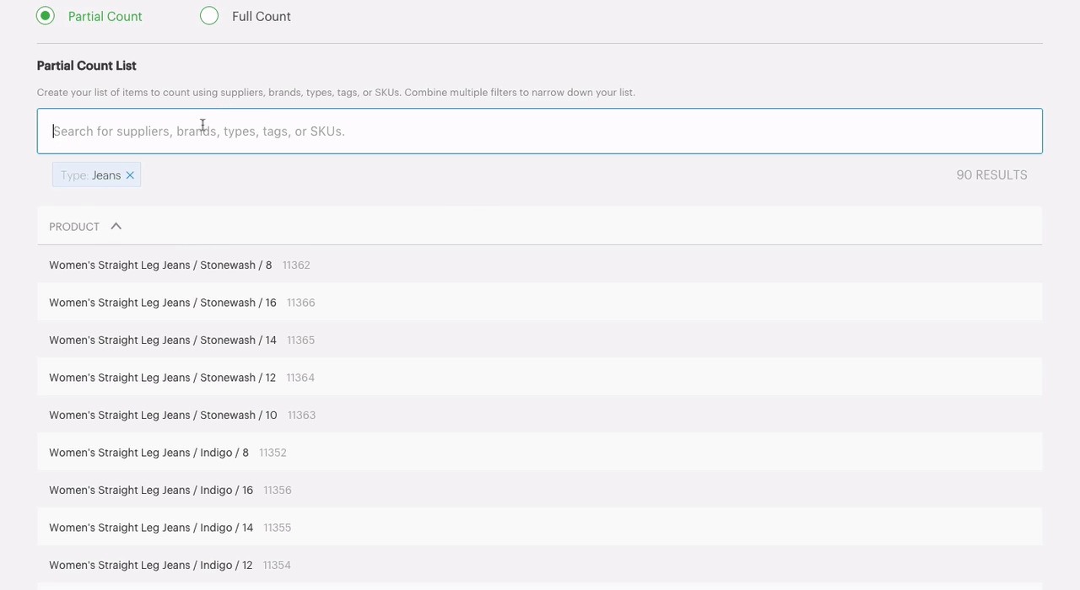
text(levi)
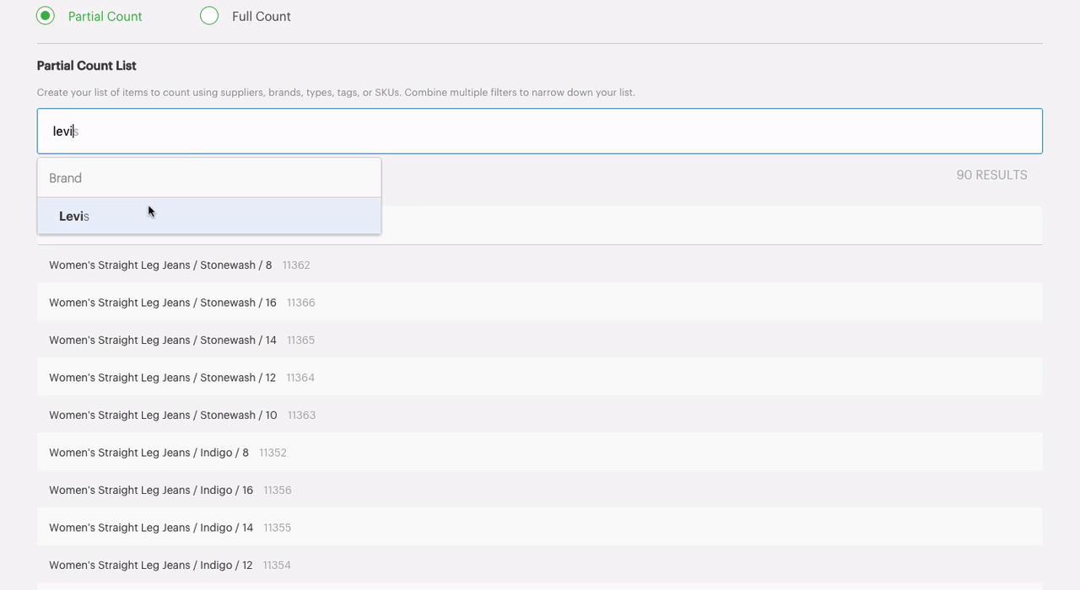
click(149, 213)
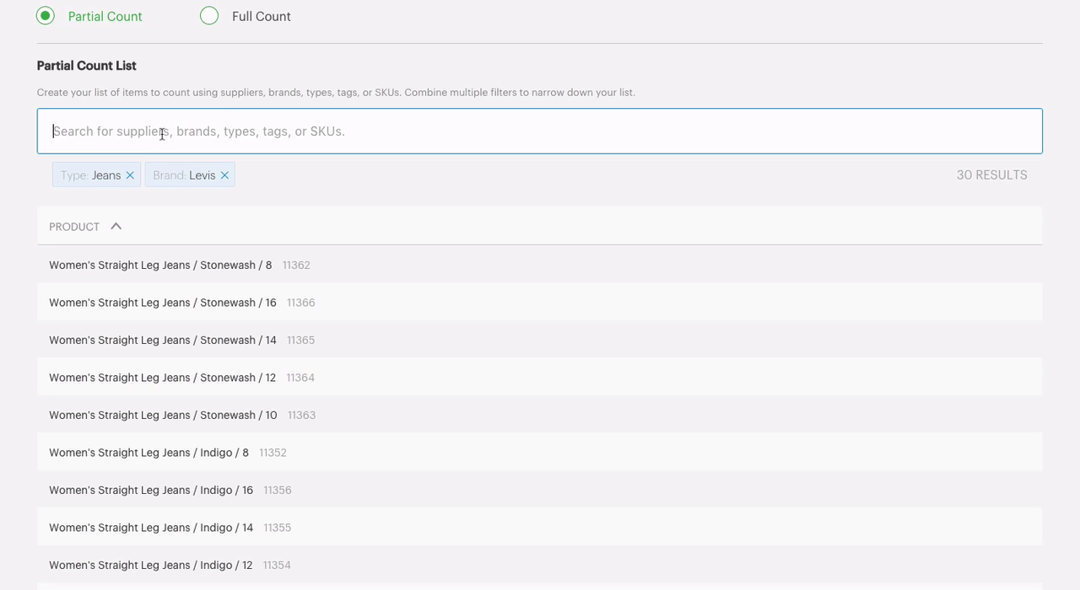
text(lee)
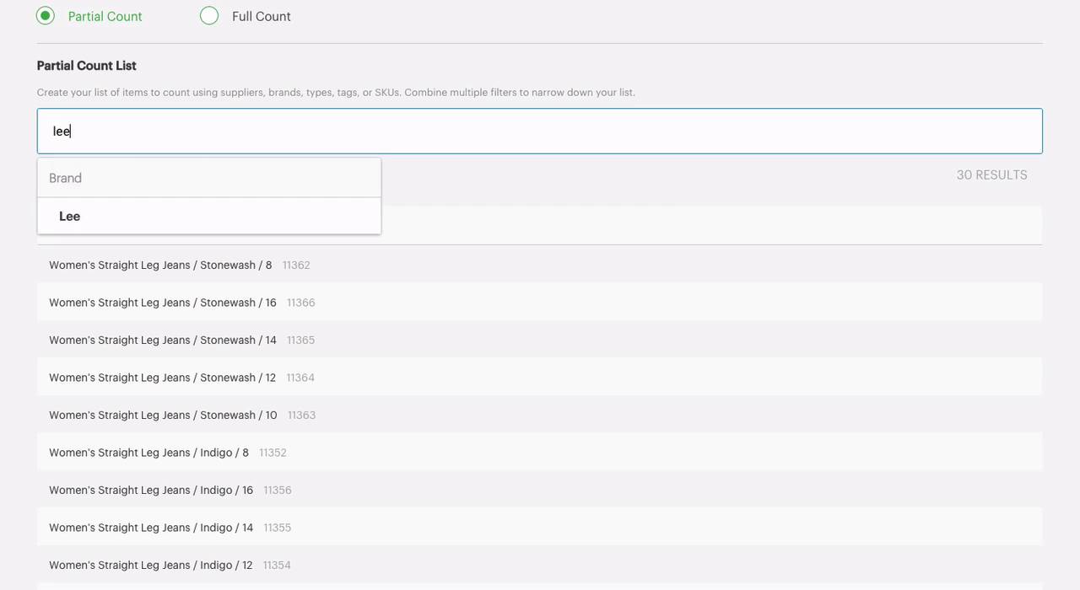
click(143, 216)
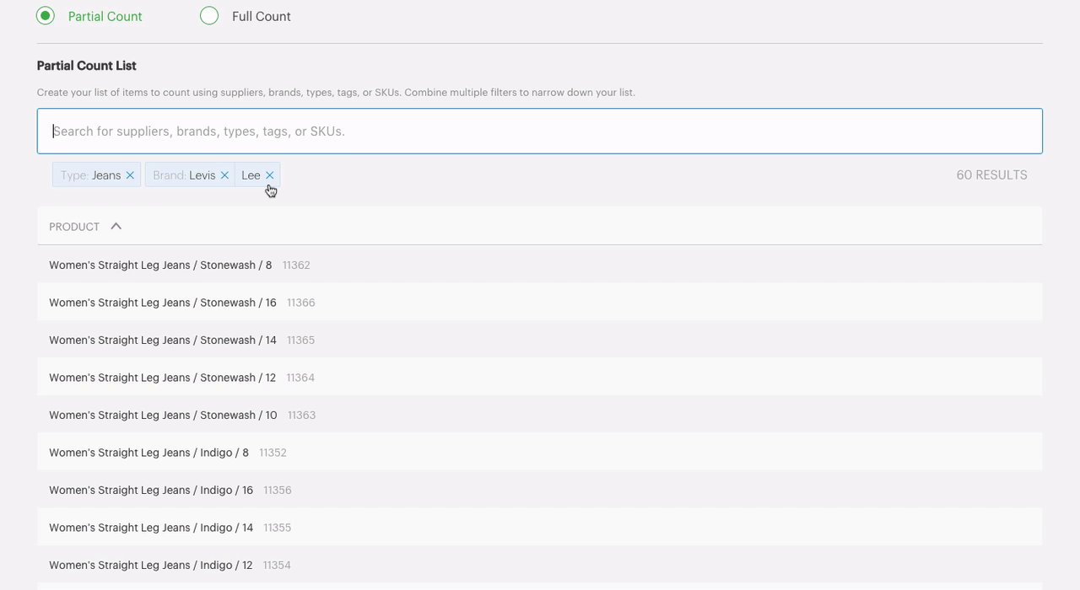
Step: Save the new jeans inventory count without starting it
scroll(270, 187, down, 2)
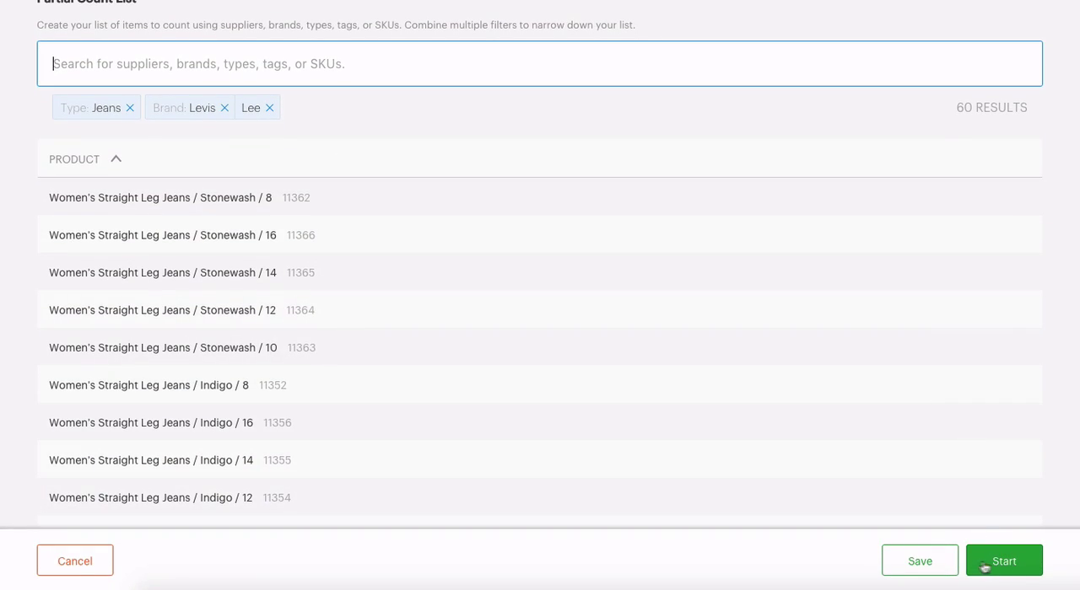
click(913, 571)
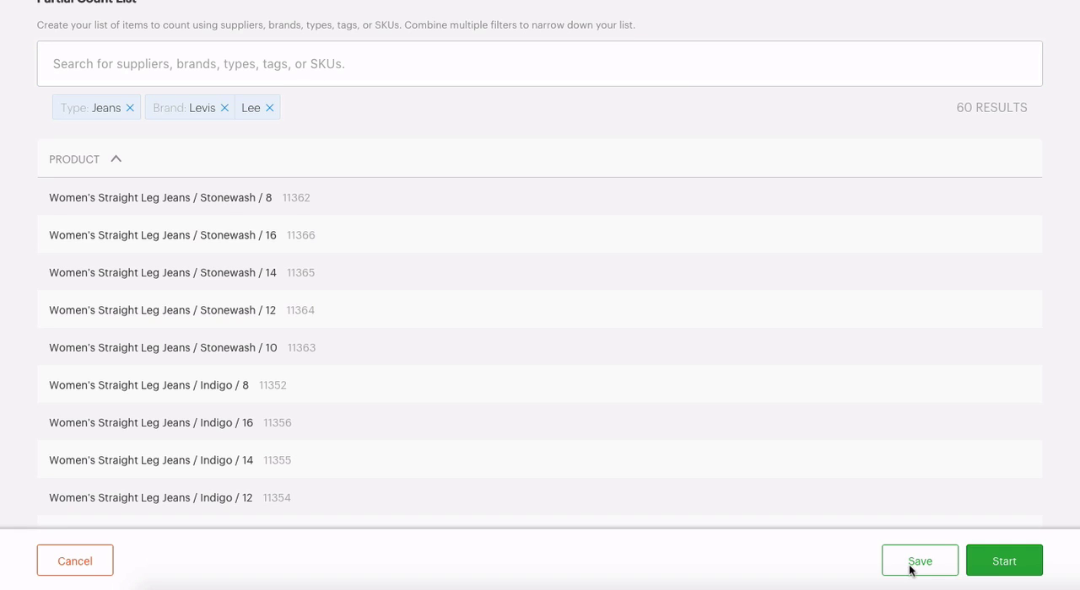
click(912, 562)
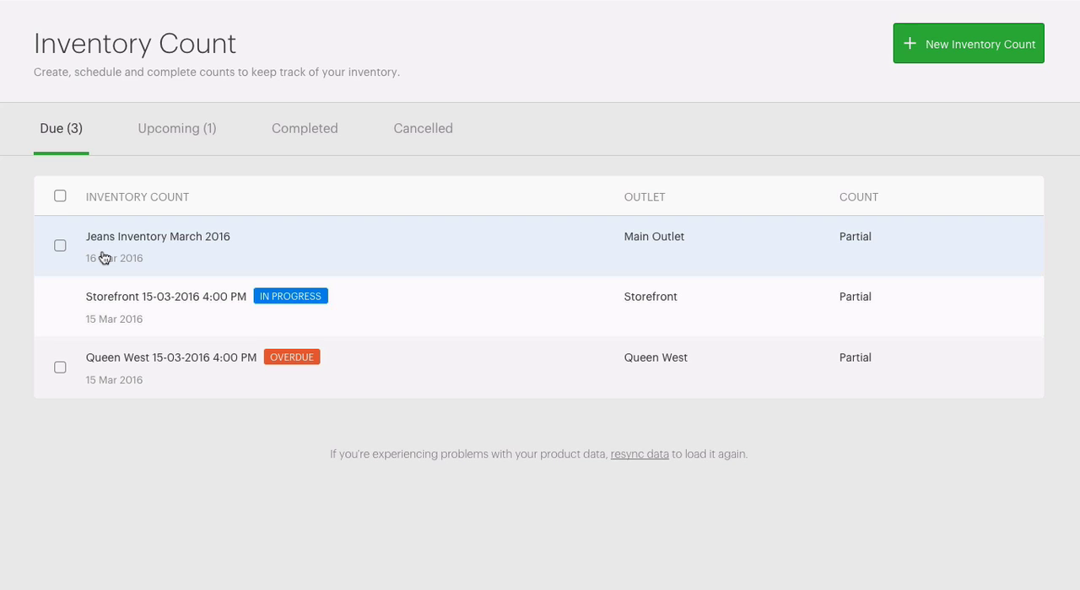
Step: Open the due Jeans Inventory March 2016 count, start it and show its uncounted products
click(104, 257)
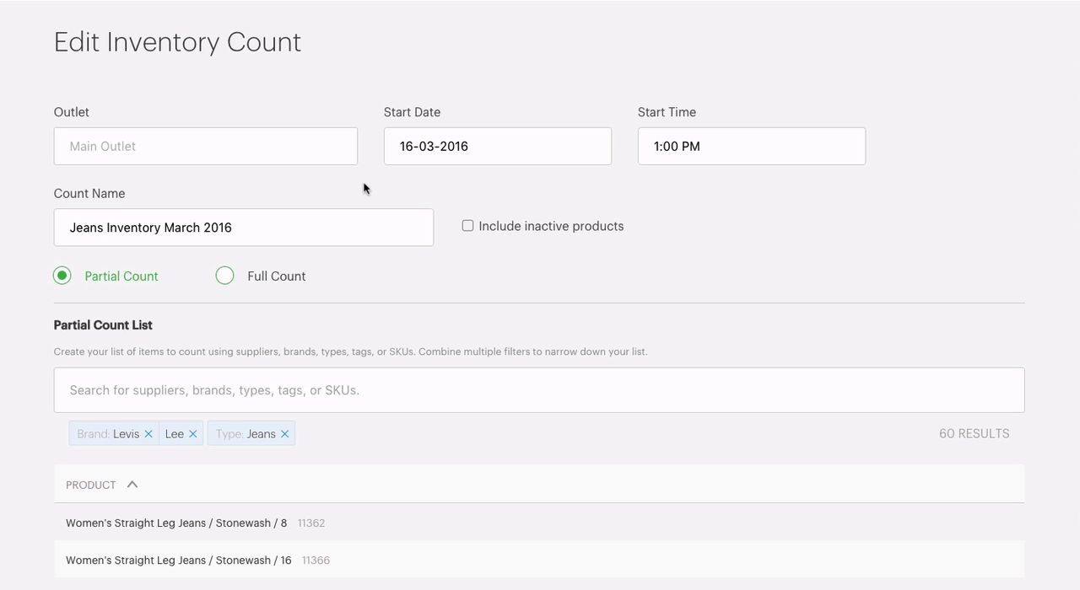
scroll(518, 301, down, 5)
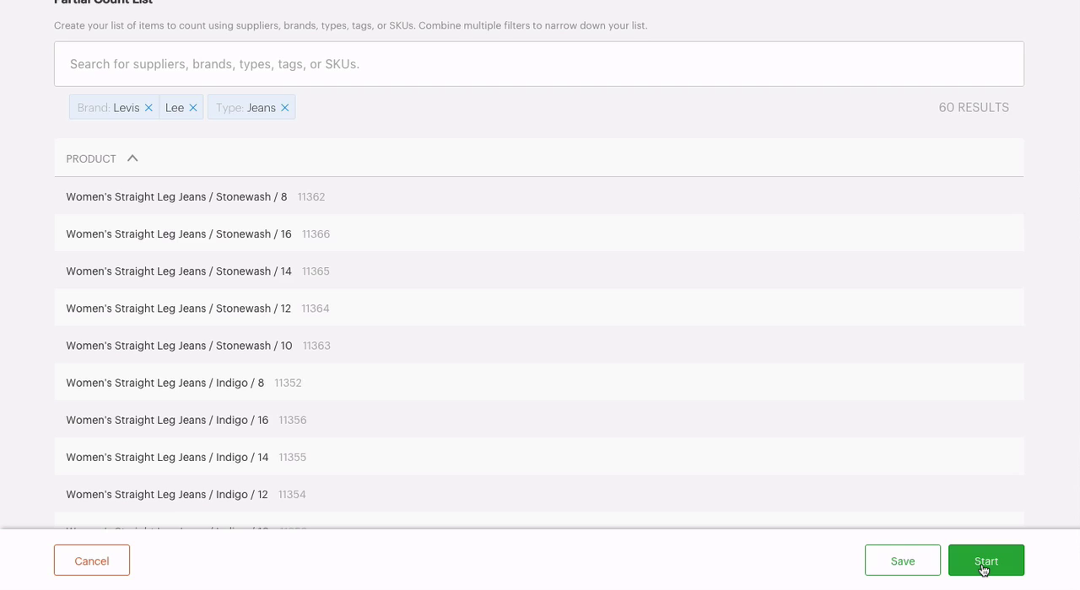
click(985, 562)
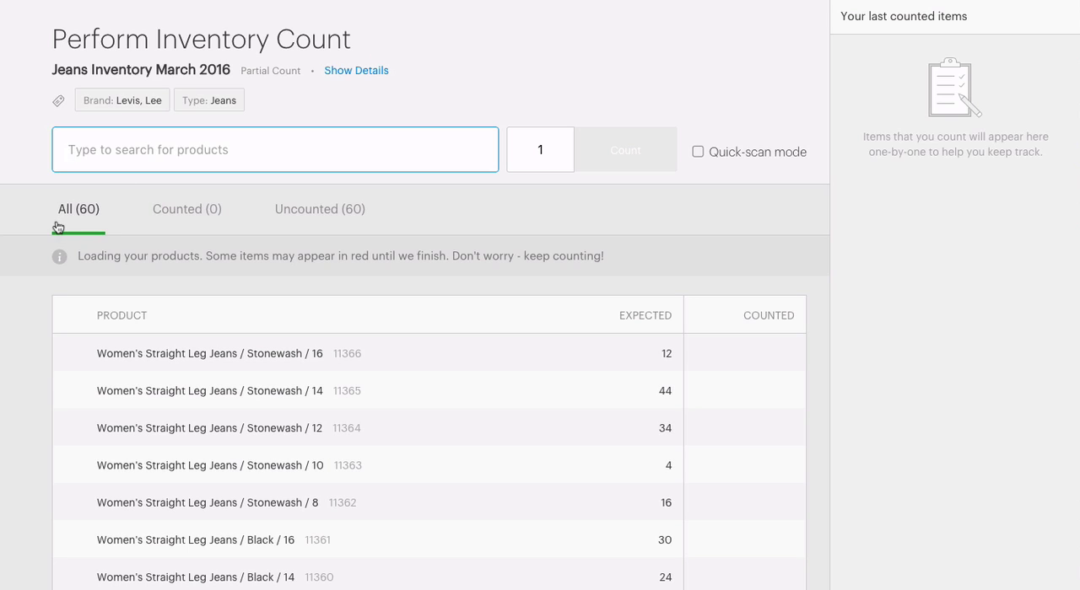
click(305, 231)
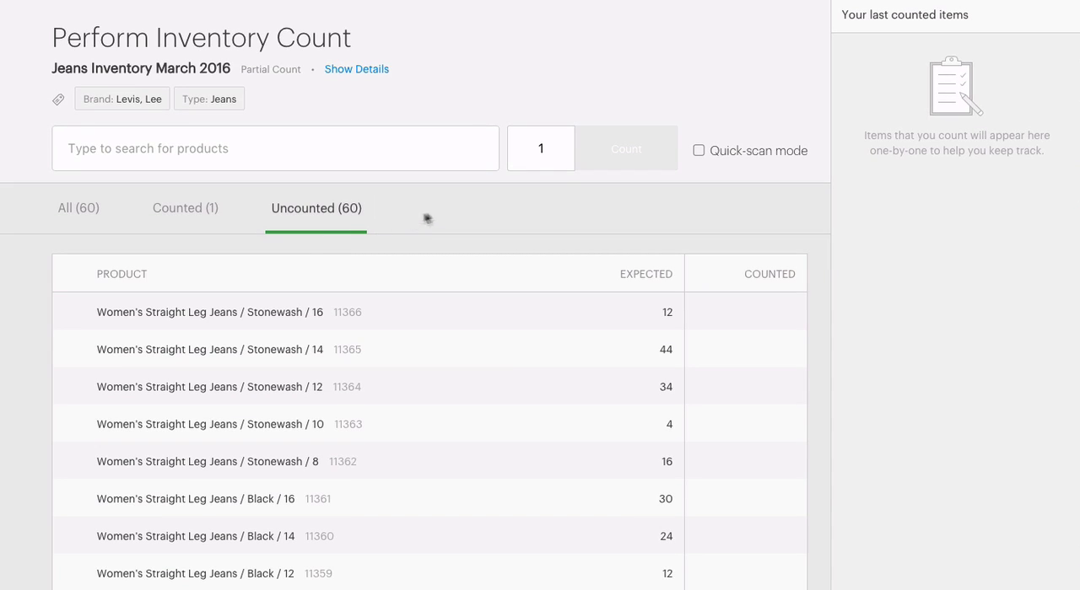
Step: Enable Quick-scan mode and count three single units of SKU 11356
click(698, 151)
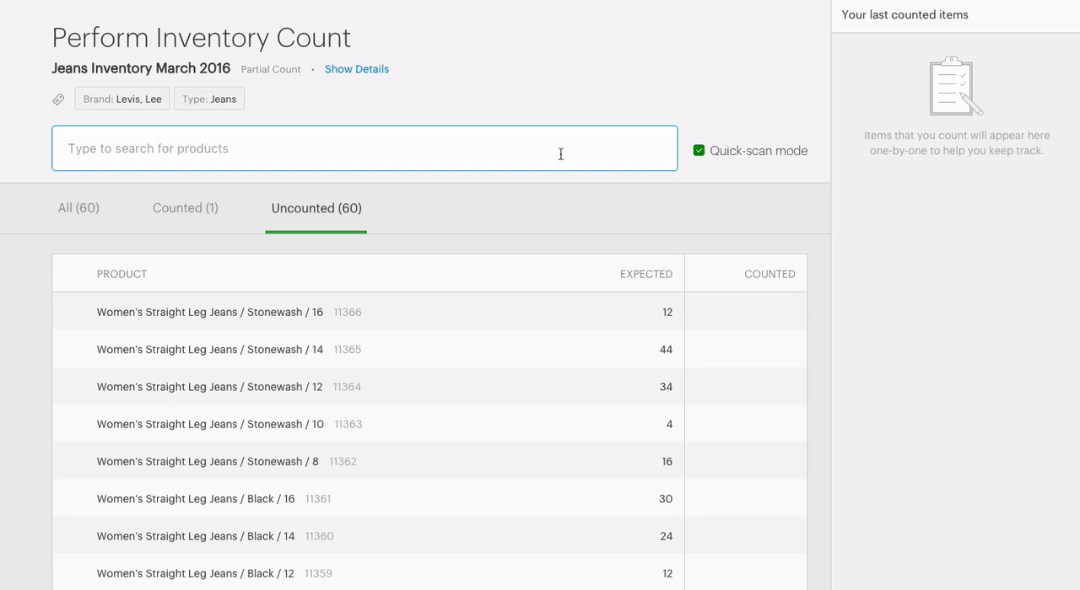
text(11356)
key(Return)
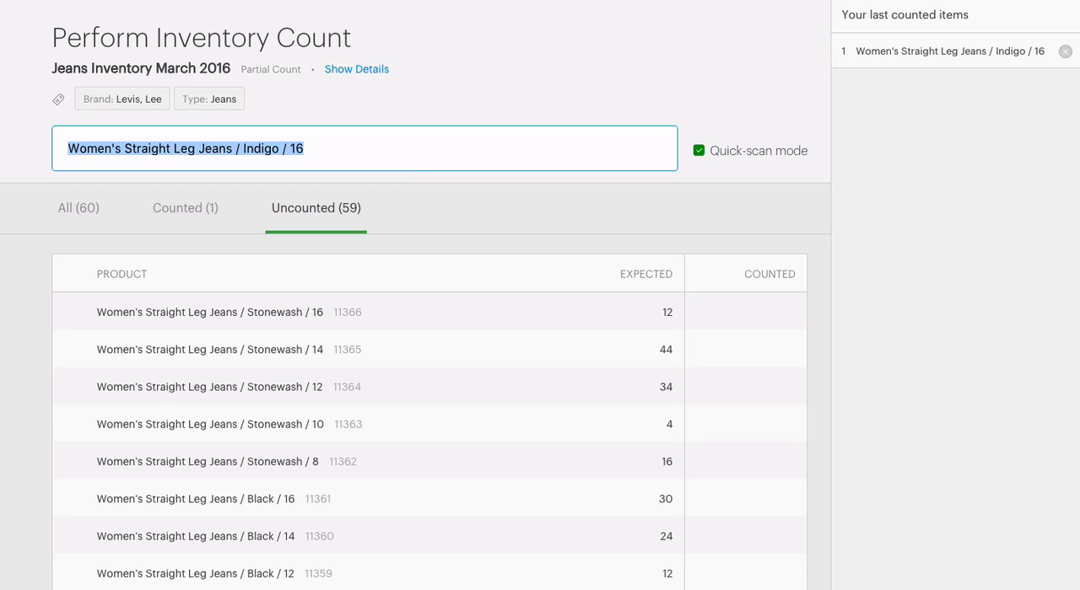
text(11356)
key(Return)
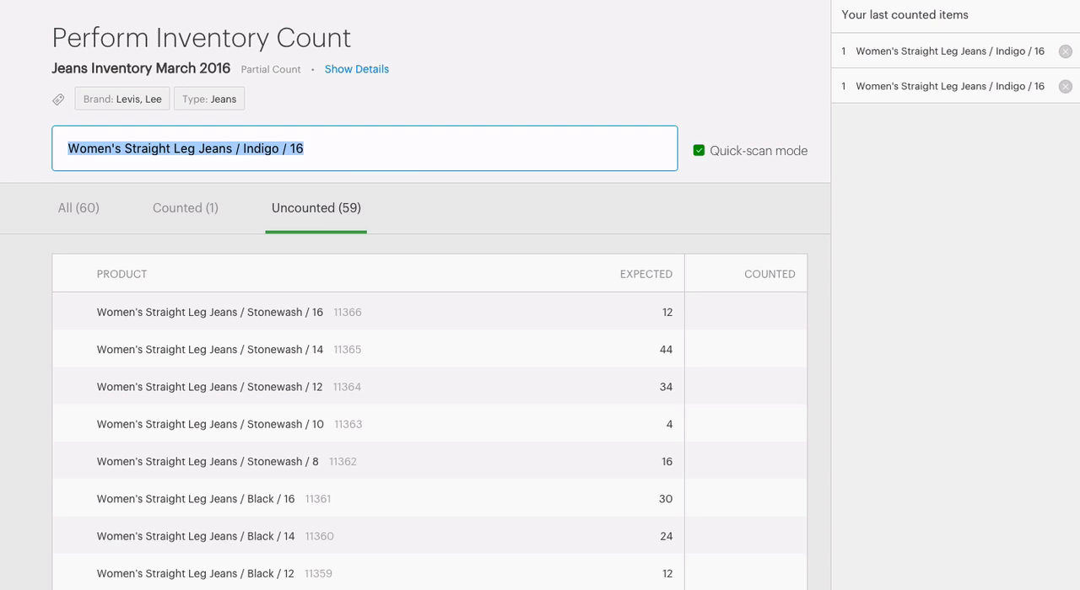
text(11356)
key(Return)
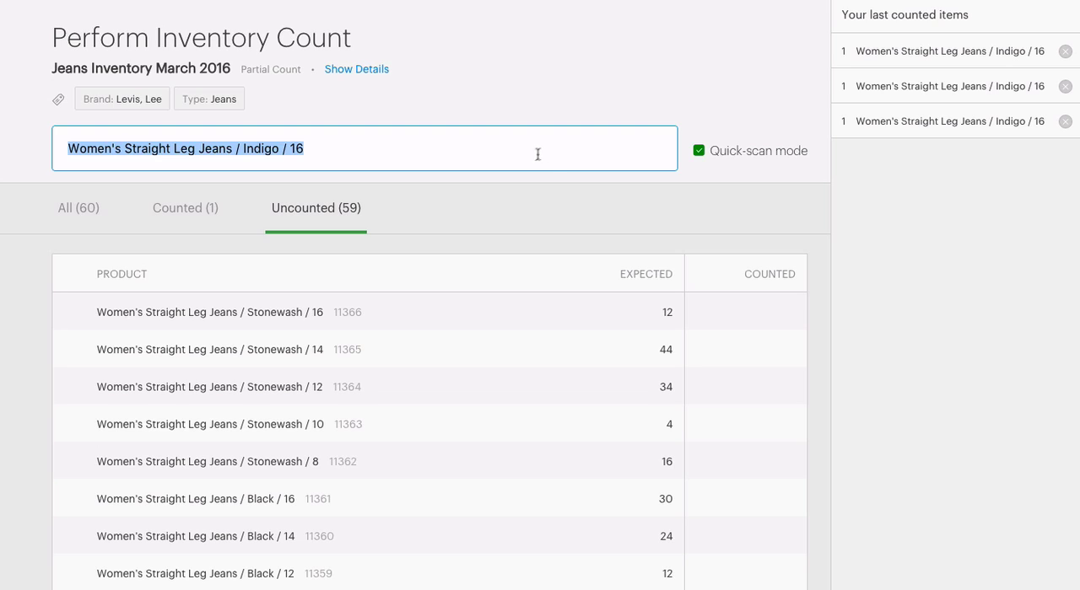
Step: Turn off Quick-scan mode and record a count of 22 for Men's Boot Cut Jeans / Black / 38"
click(699, 151)
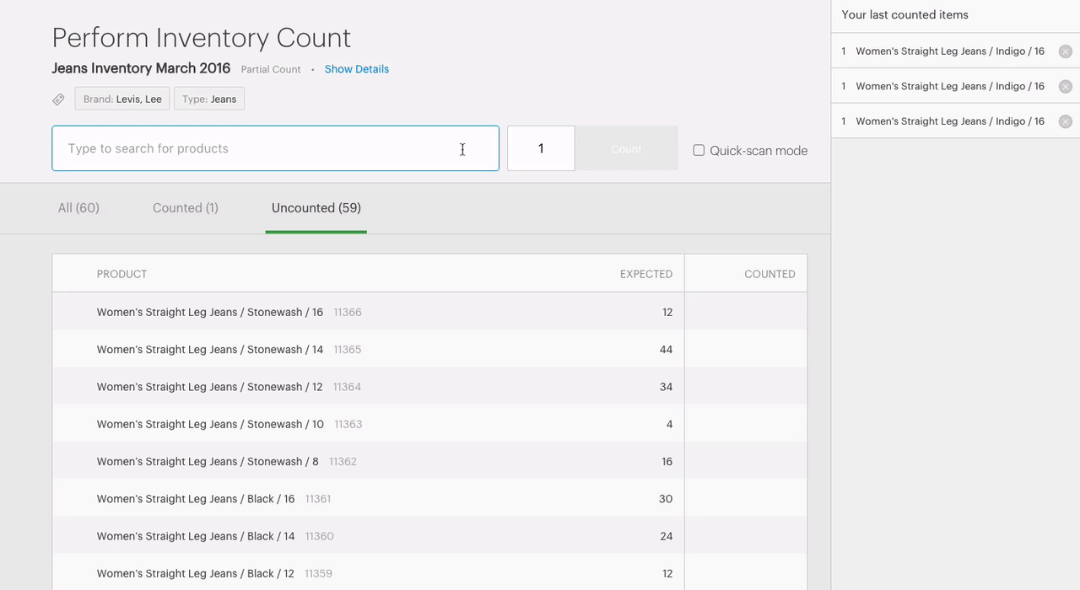
text(boot)
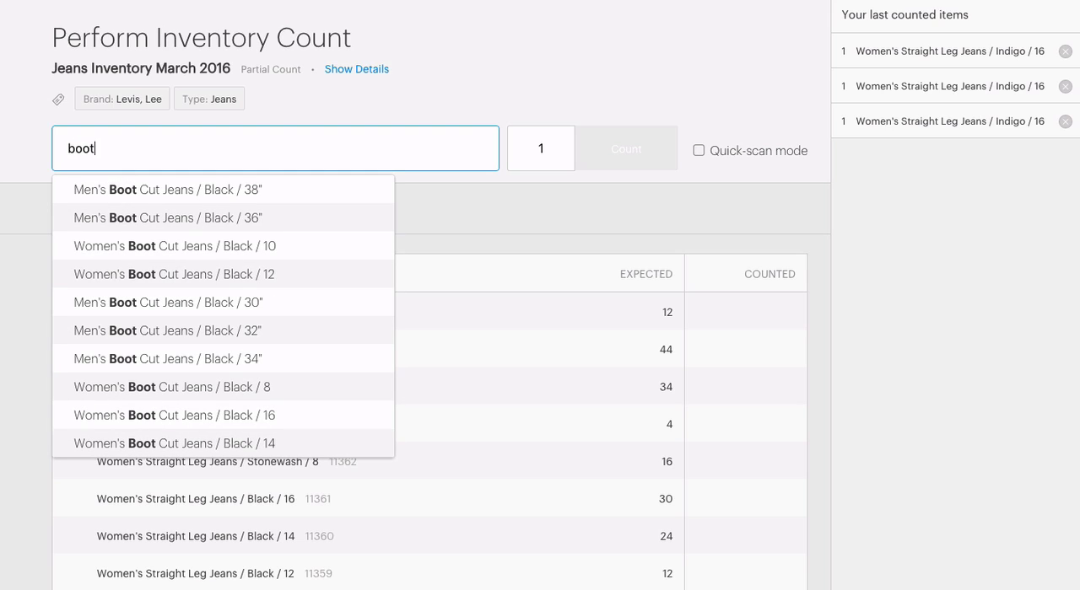
click(303, 189)
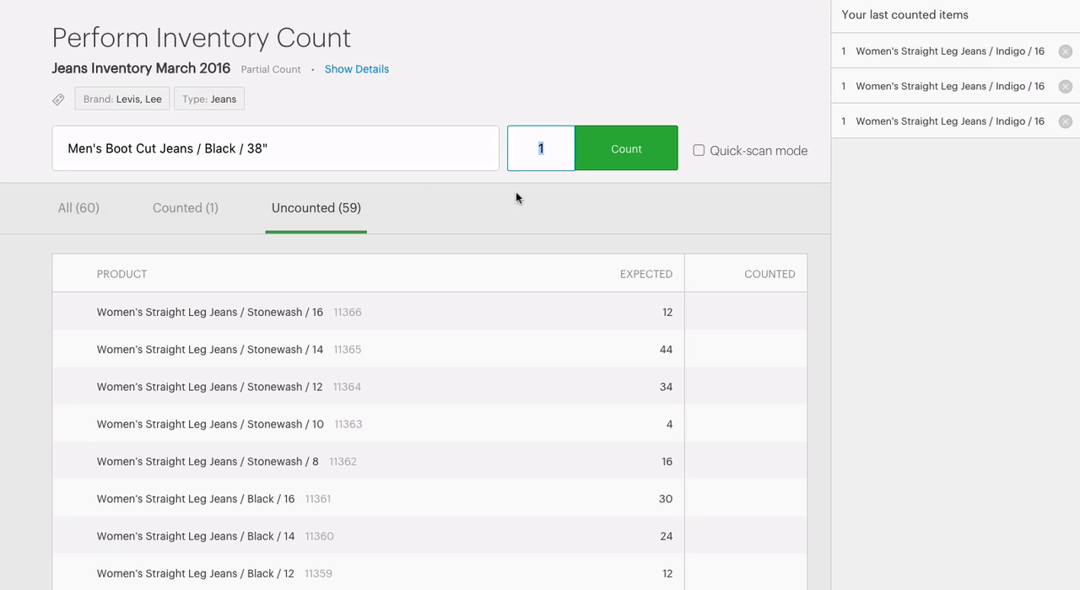
text(22)
click(618, 165)
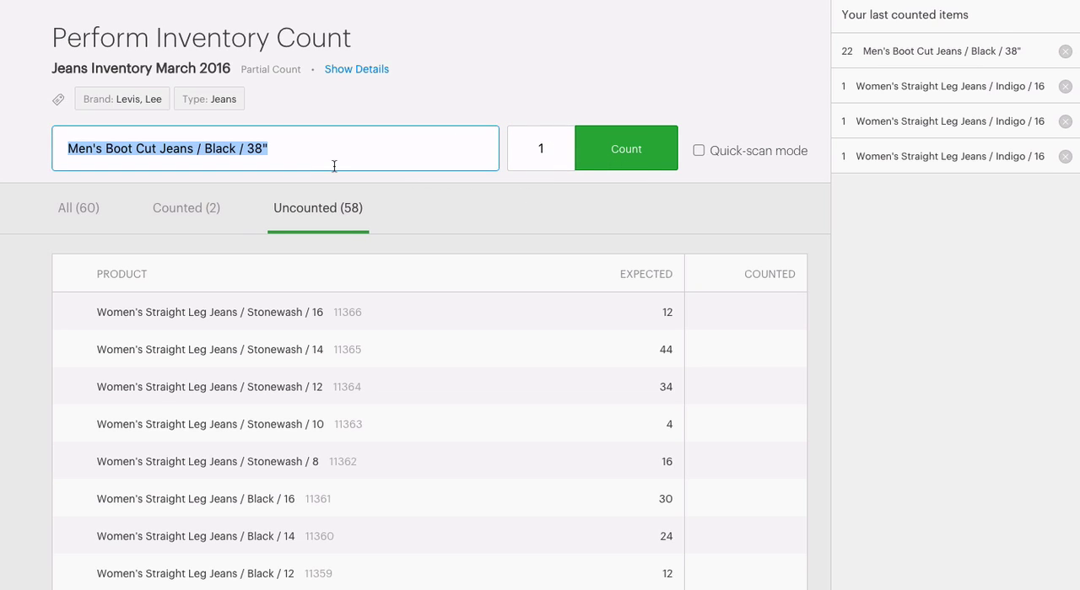
Step: Search for "stra" and record a count of 14 for Women's Straight Leg Jeans / Black / 12
text(stra)
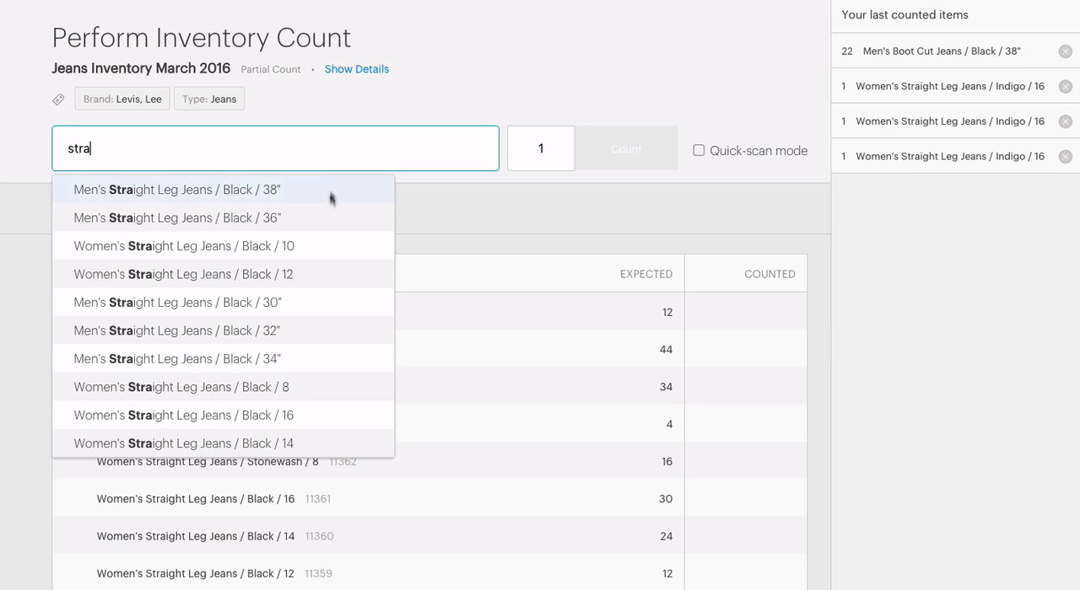
click(318, 272)
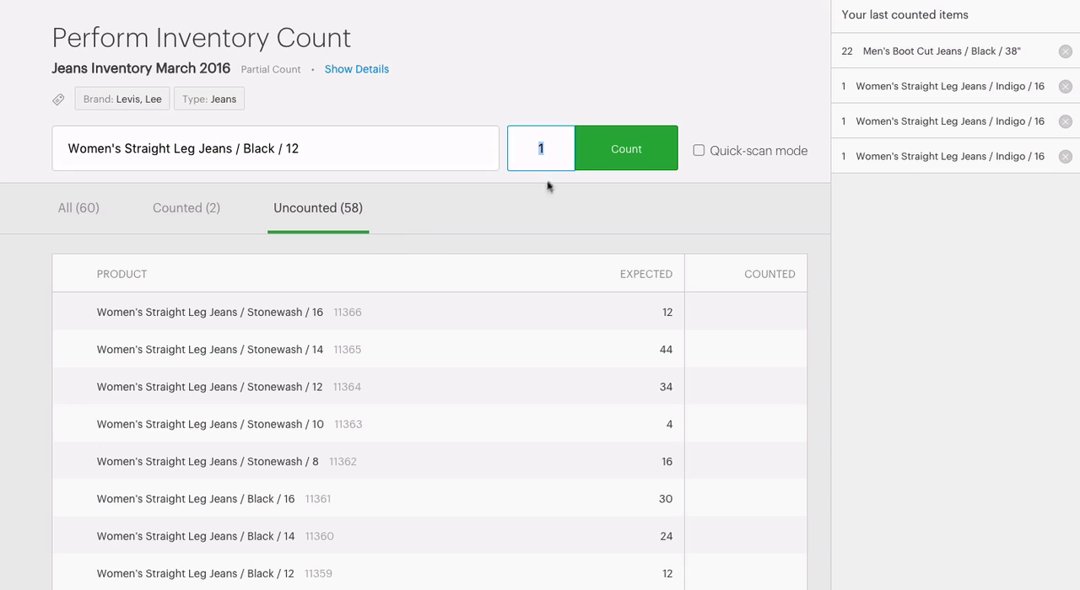
text(14)
click(637, 162)
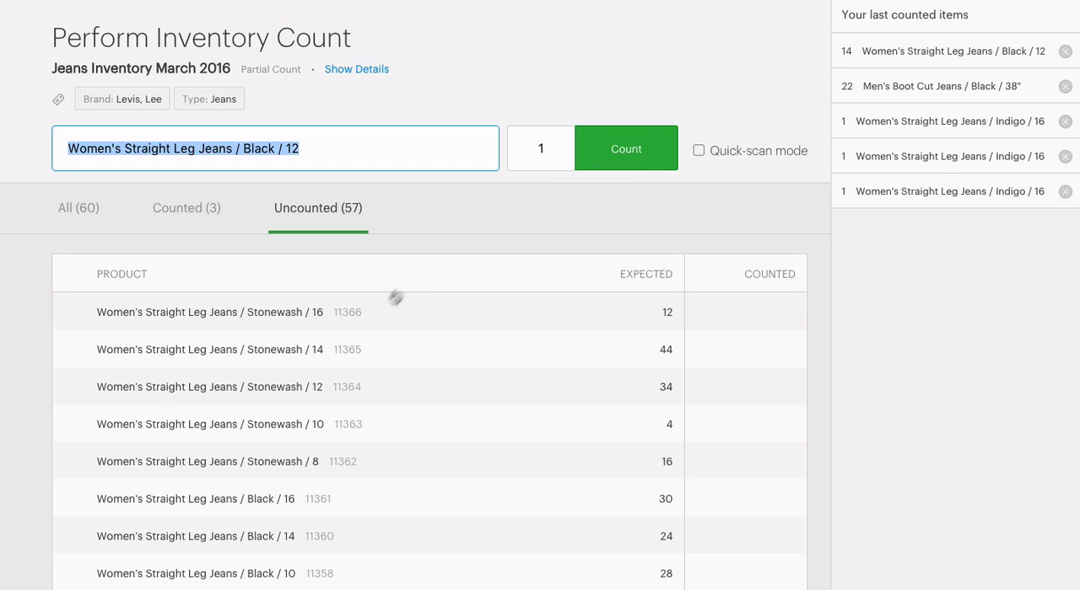
Step: Record counts of 31 for Women's Straight Leg Jeans / Black / 16 and 4 for Women's Straight Leg Jeans / Stonewash / 10
click(262, 494)
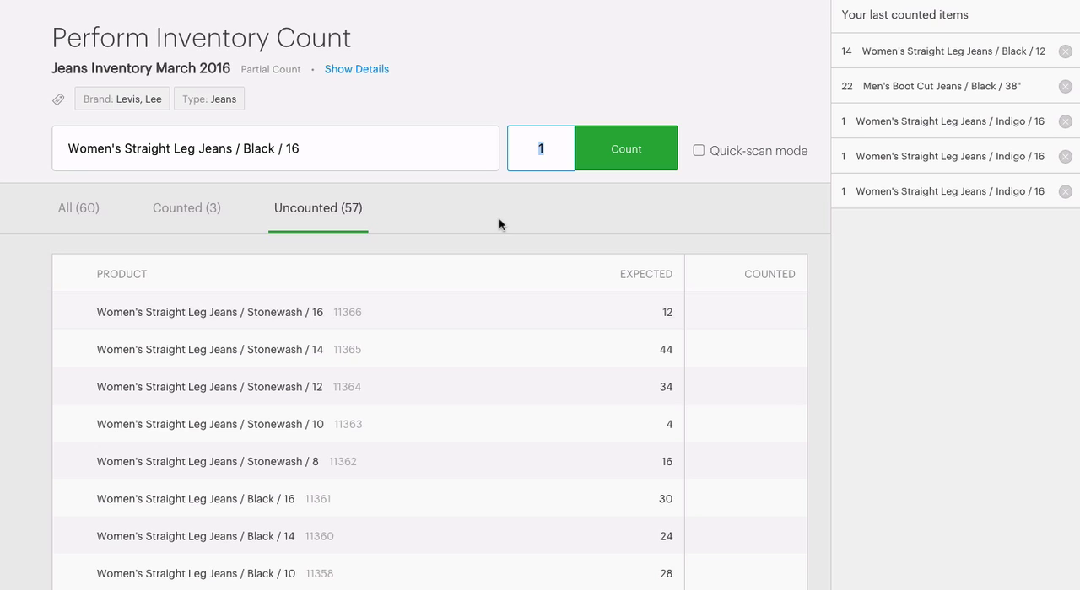
text(31)
click(646, 162)
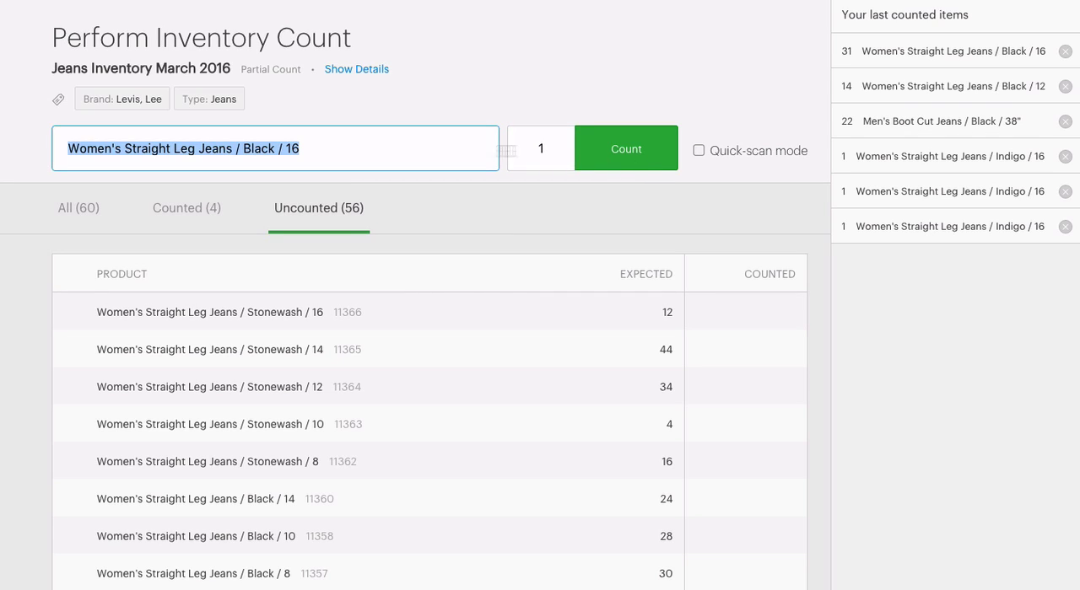
click(228, 426)
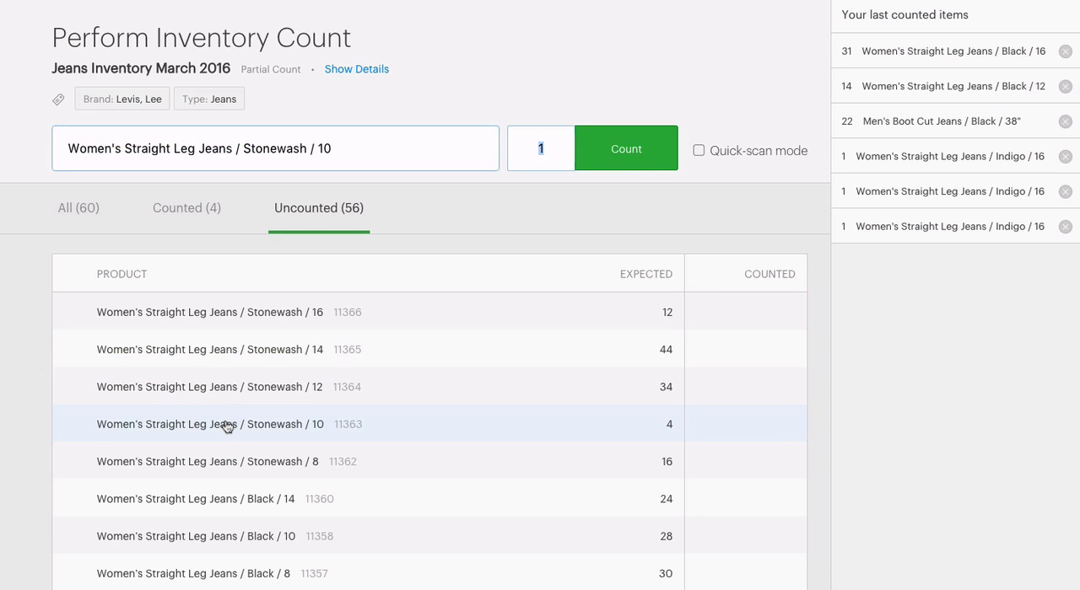
text(4)
click(603, 159)
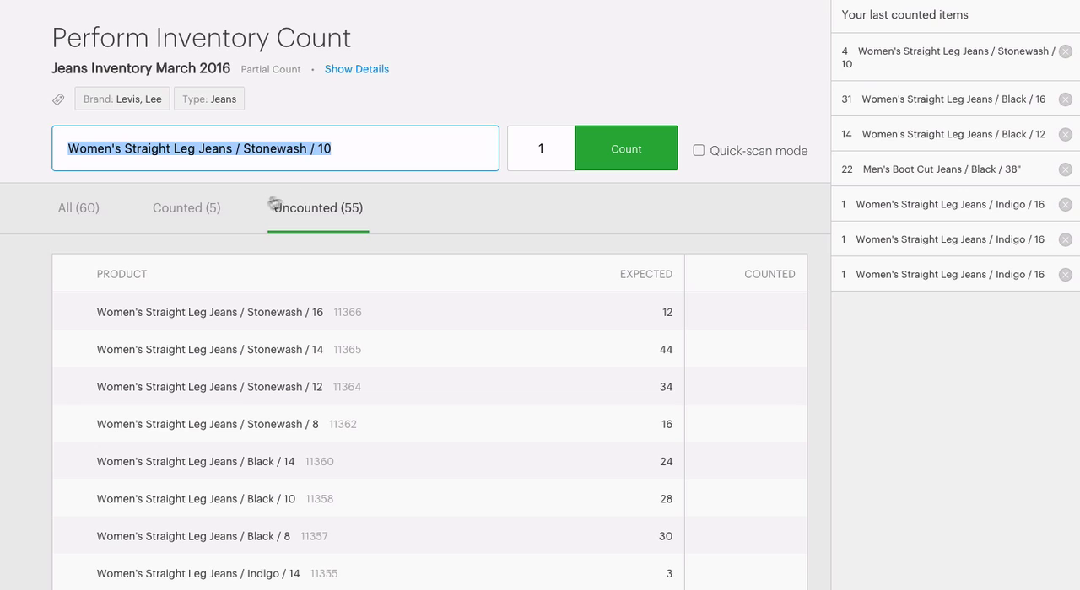
Step: Show the counted products and remove the last counted entries for Women's Straight Leg Jeans / Black / 16 and Women's Boot Cut Jeans / Black / 8
click(183, 217)
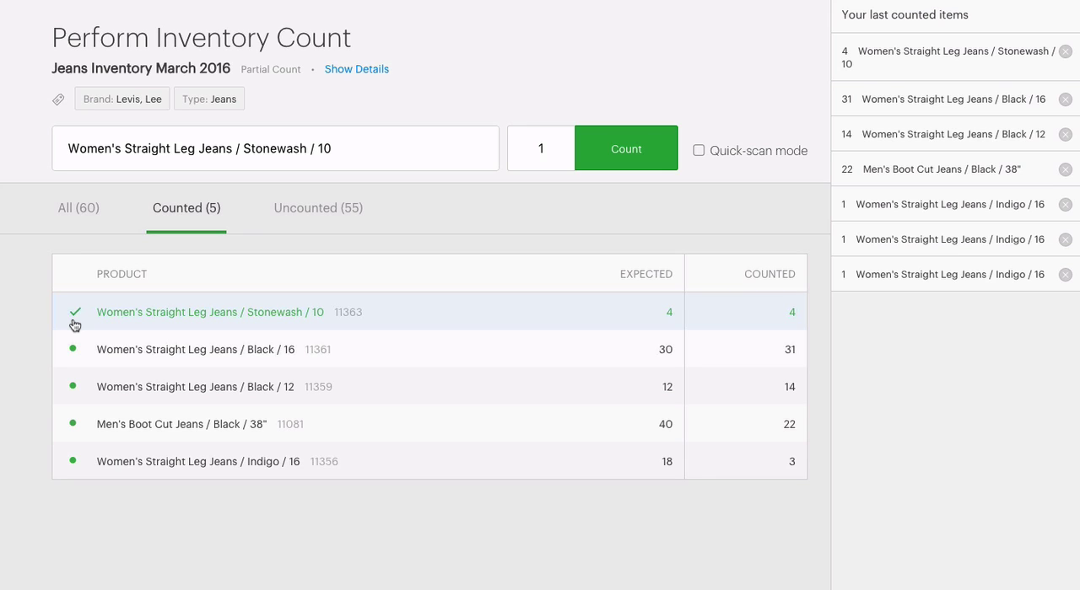
scroll(75, 325, down, 4)
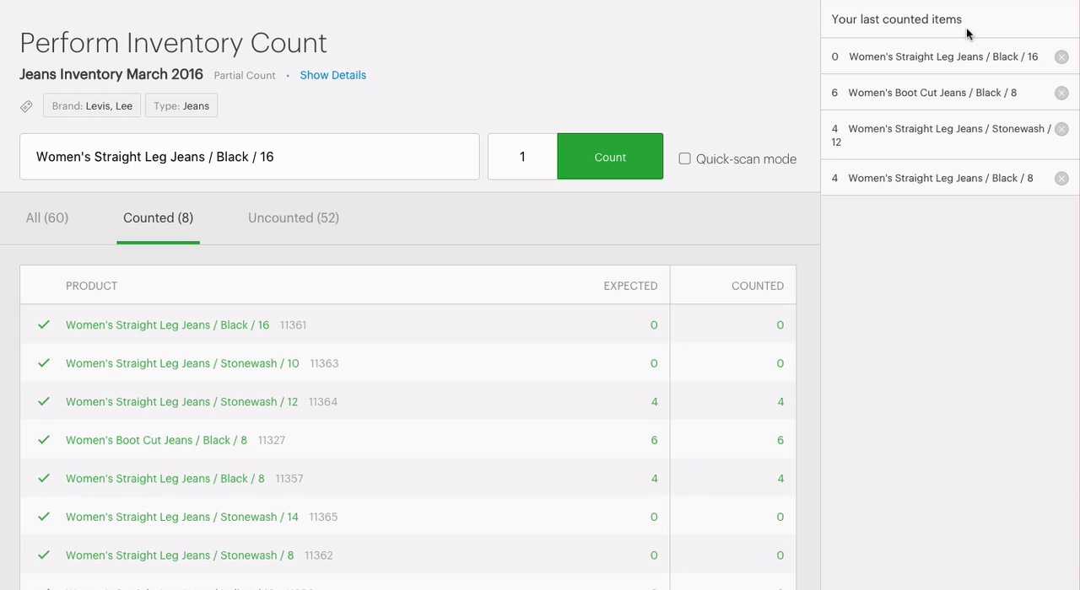
click(1061, 57)
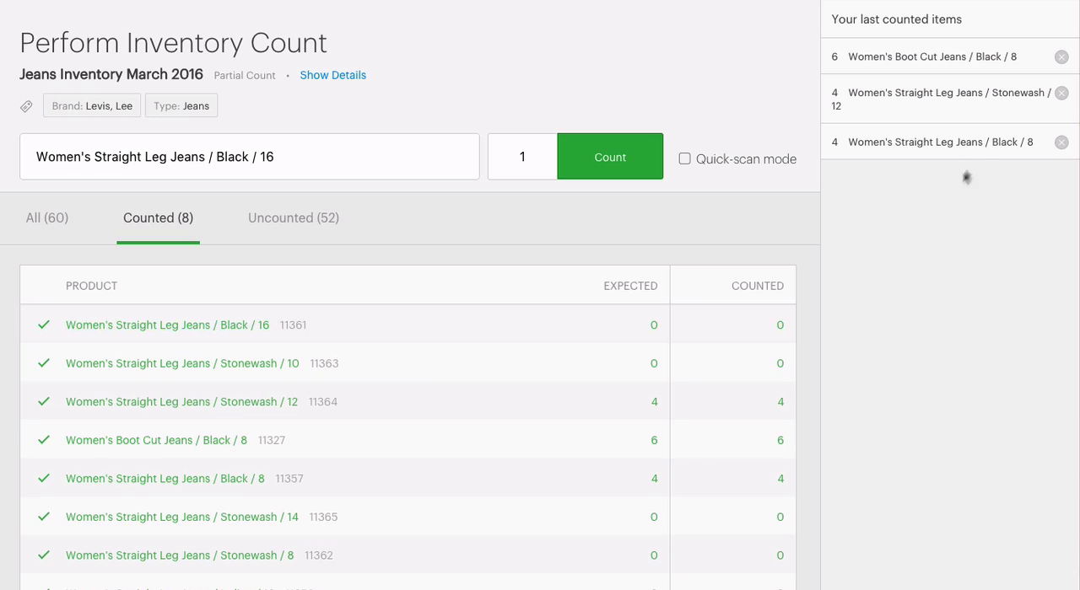
click(1060, 59)
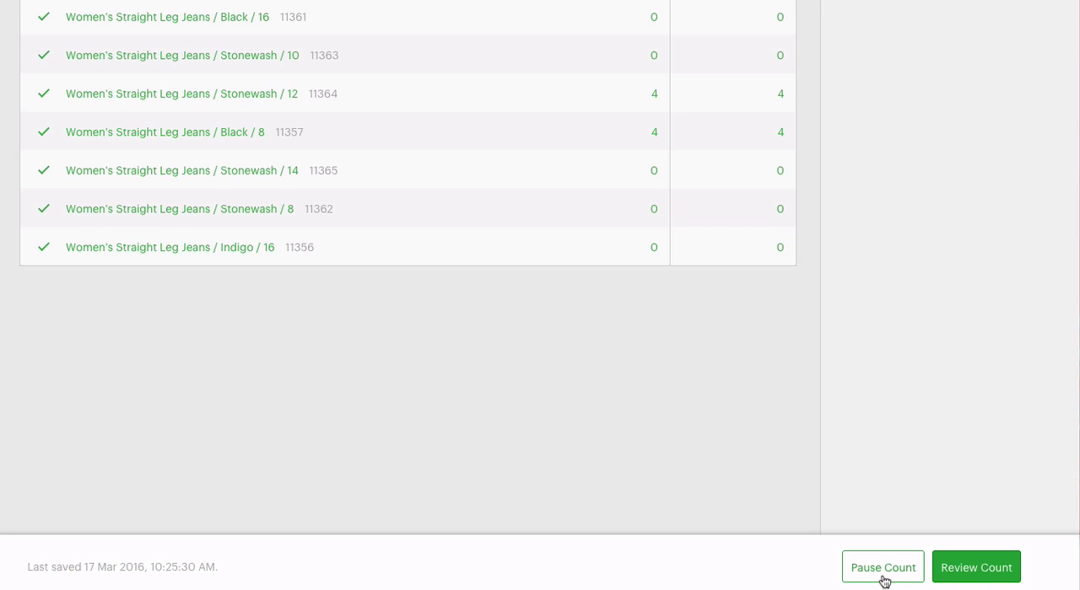
Step: Open the count for review and examine its uncounted, unmatched, matched, excluded and complete product lists
click(983, 582)
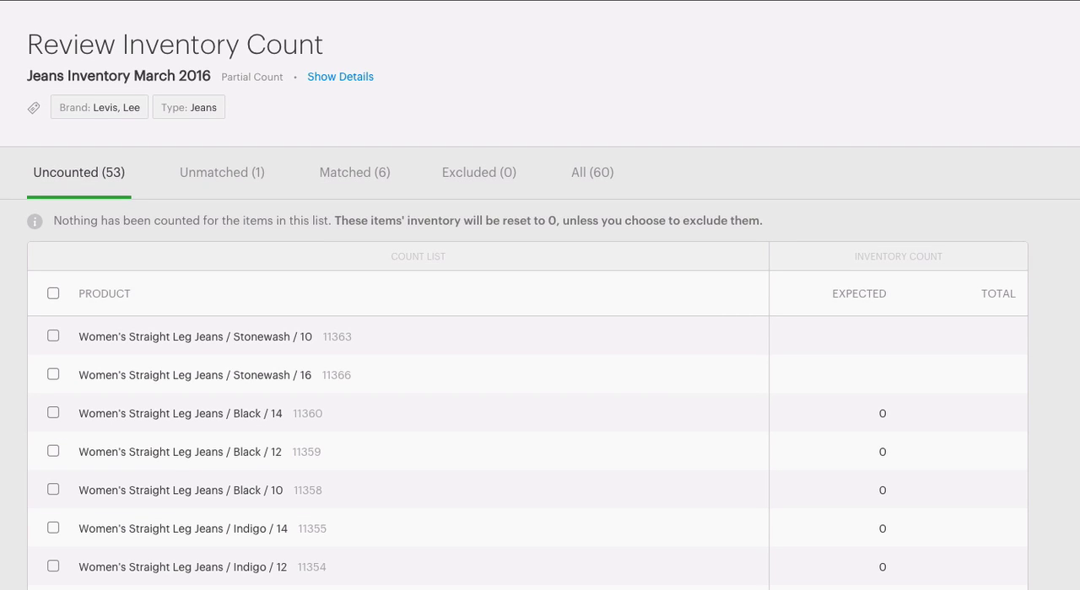
scroll(540, 337, down, 3)
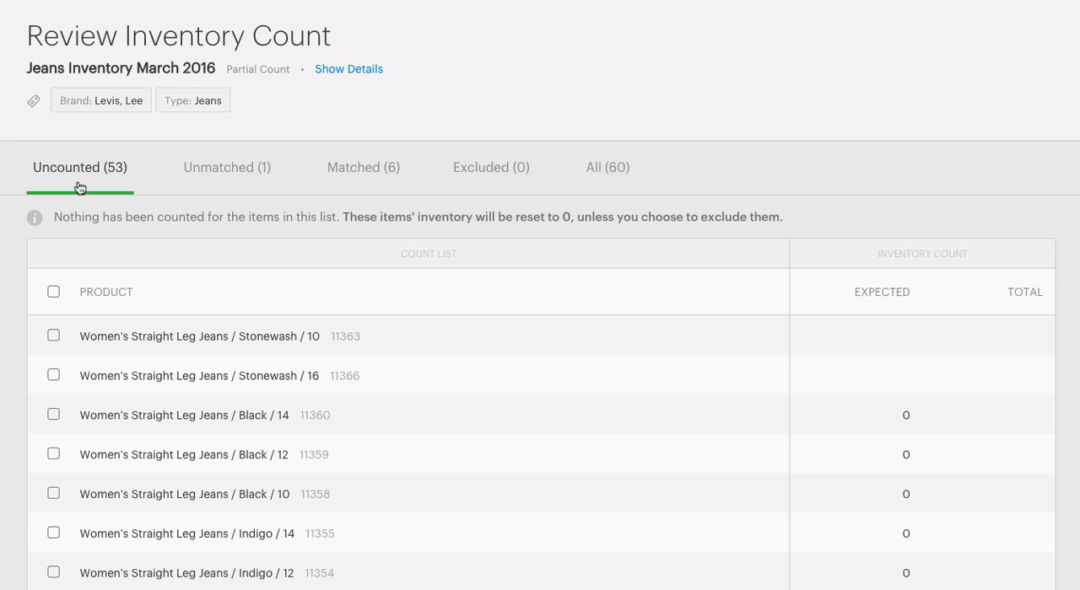
click(249, 193)
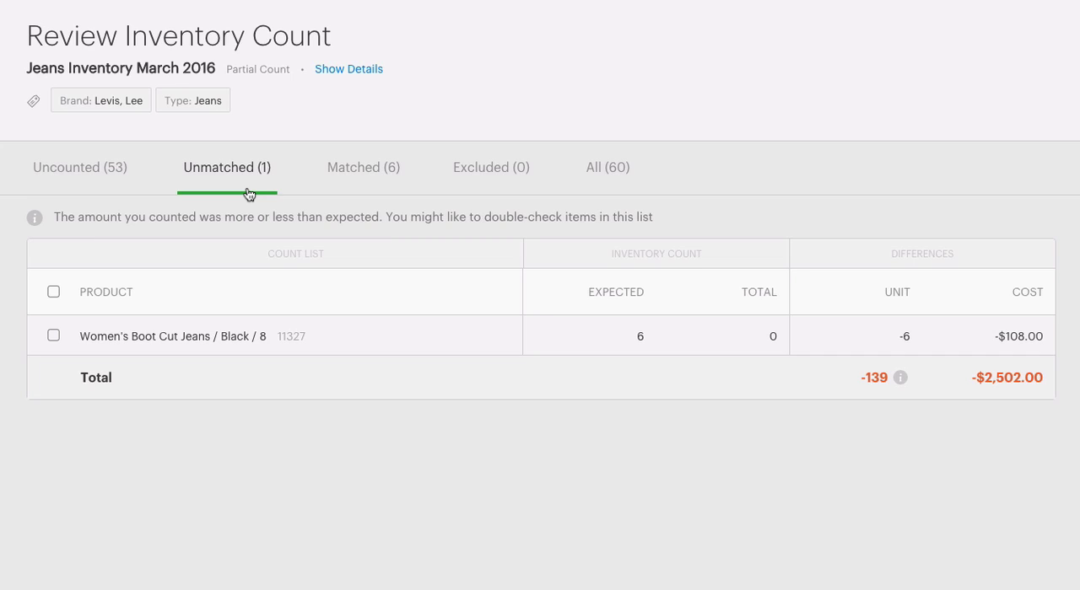
click(363, 189)
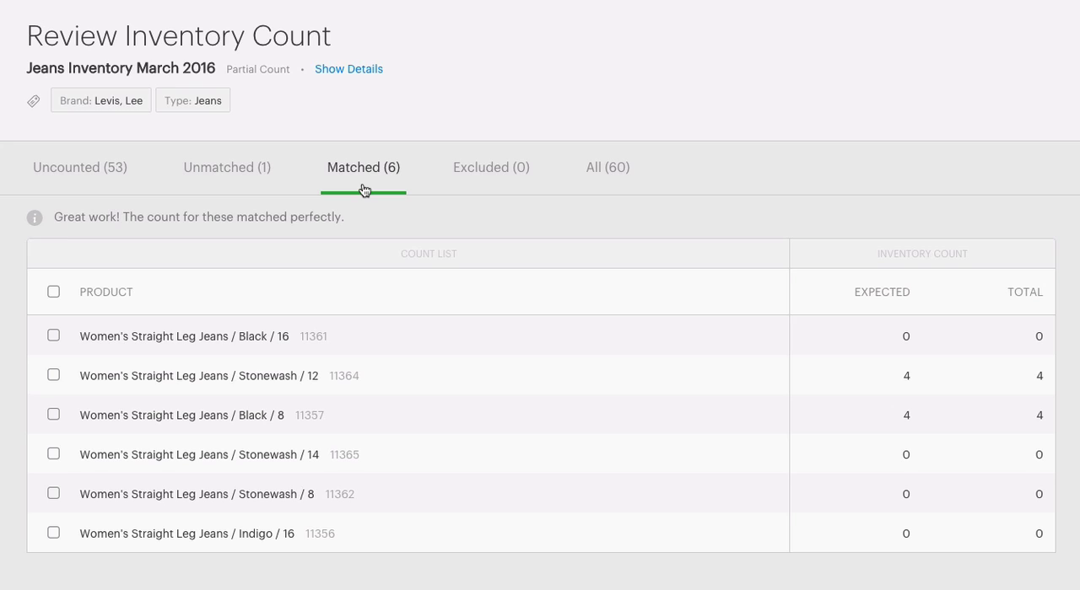
click(487, 189)
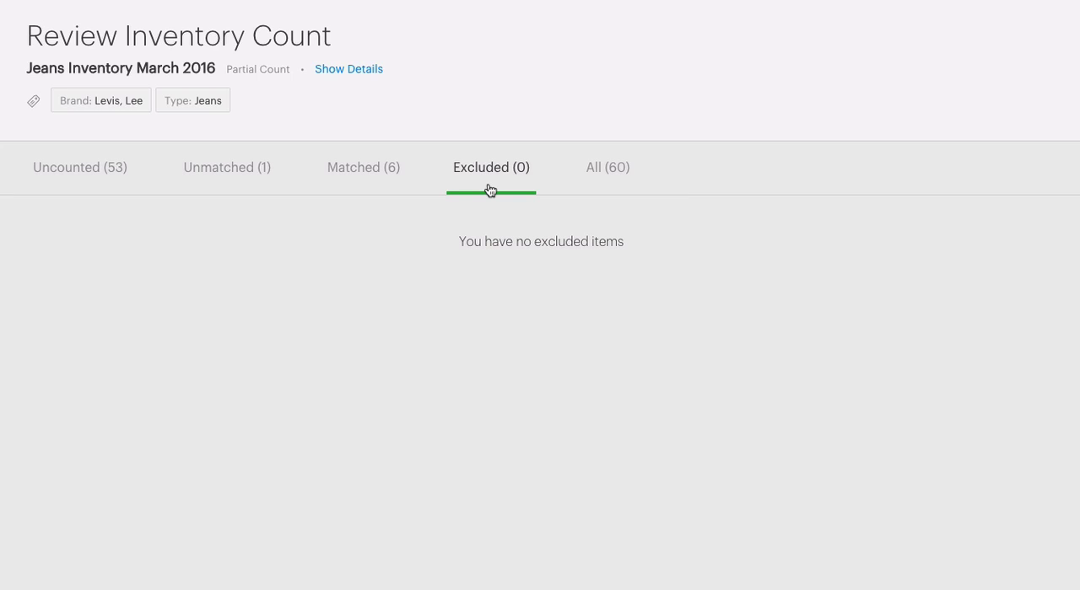
click(605, 188)
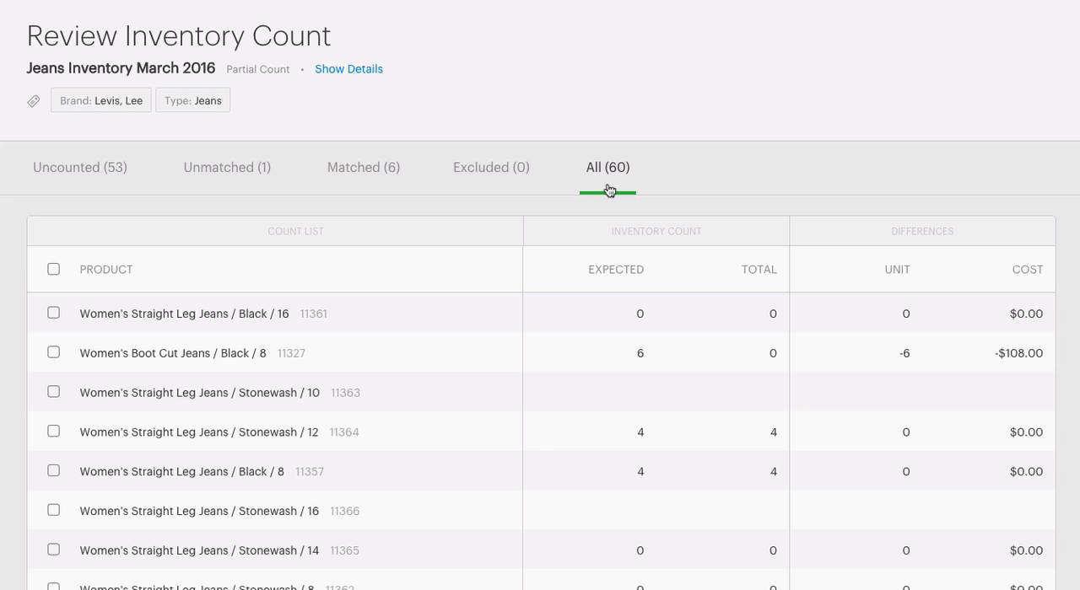
Step: Exclude the matched product Women's Straight Leg Jeans / Black / 16 from the count and show the excluded products
click(369, 194)
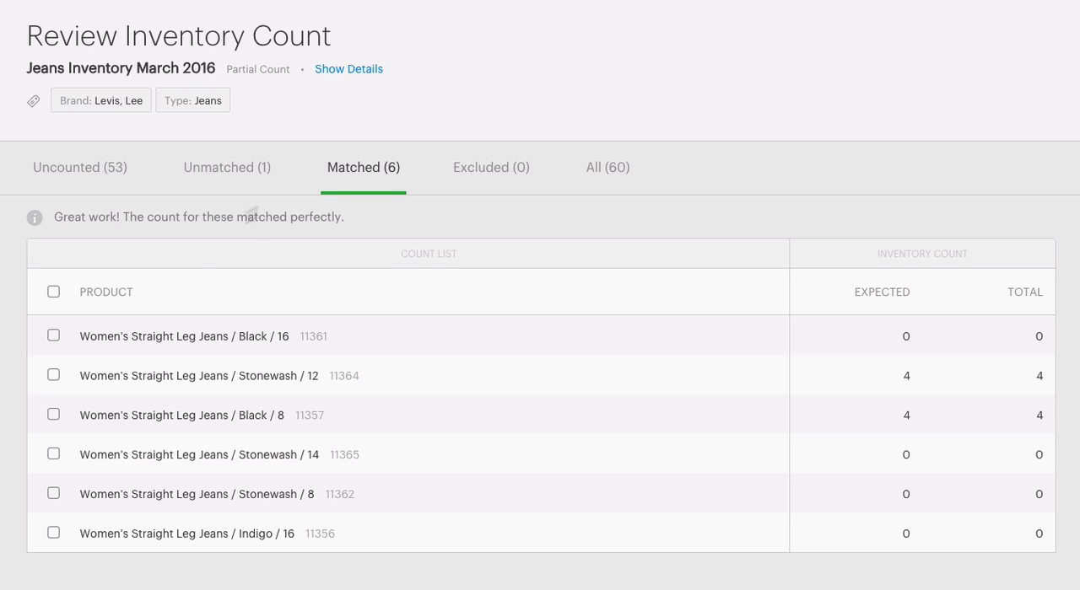
click(54, 334)
click(199, 300)
click(207, 341)
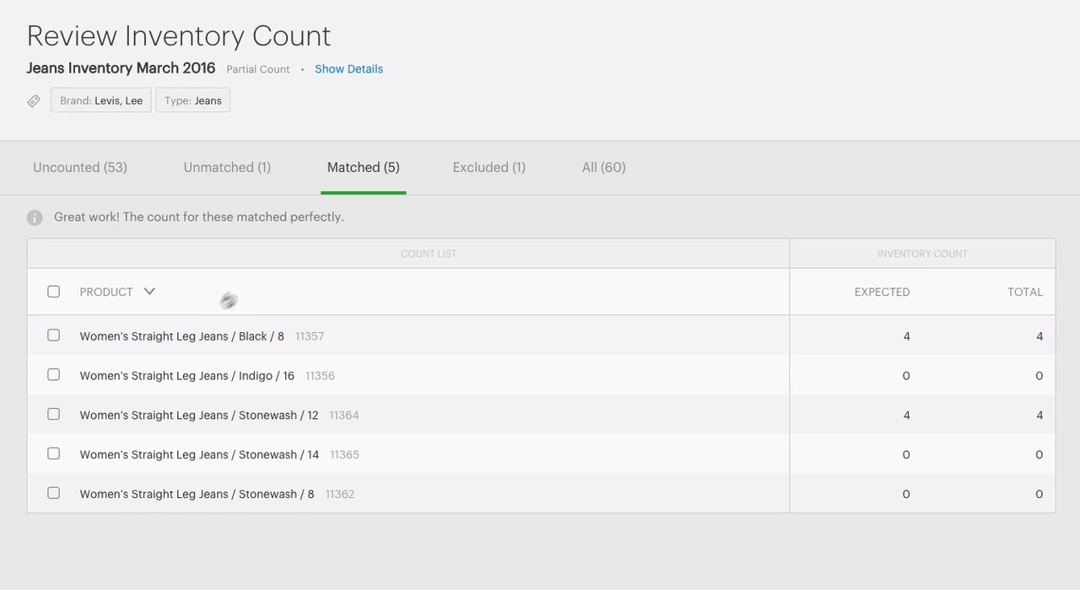
click(499, 187)
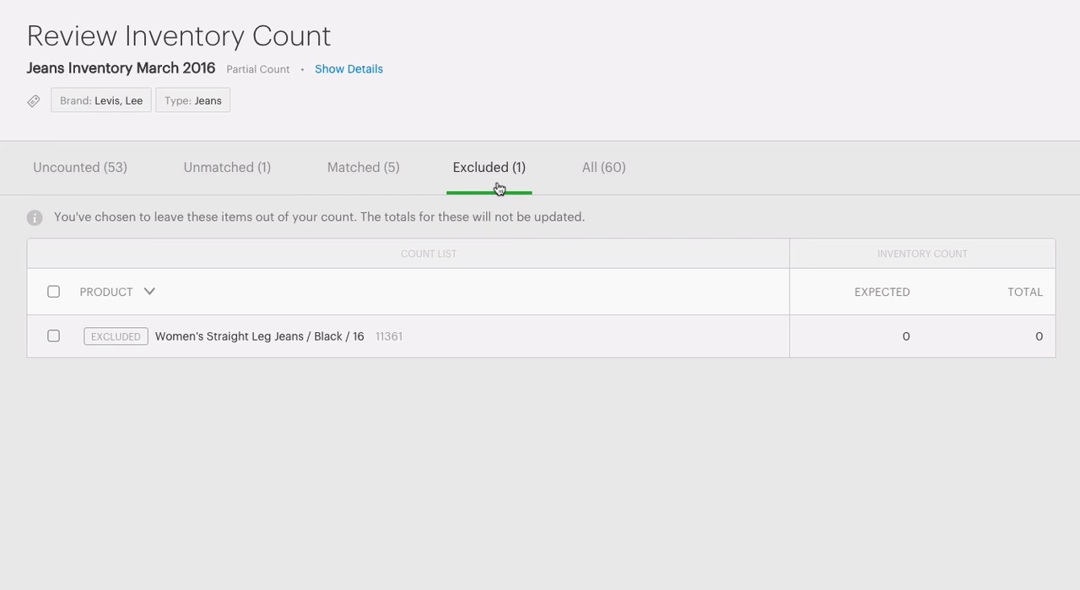
Step: Reset the count of the matched product Women's Straight Leg Jeans / Black / 8 for a recount
click(355, 193)
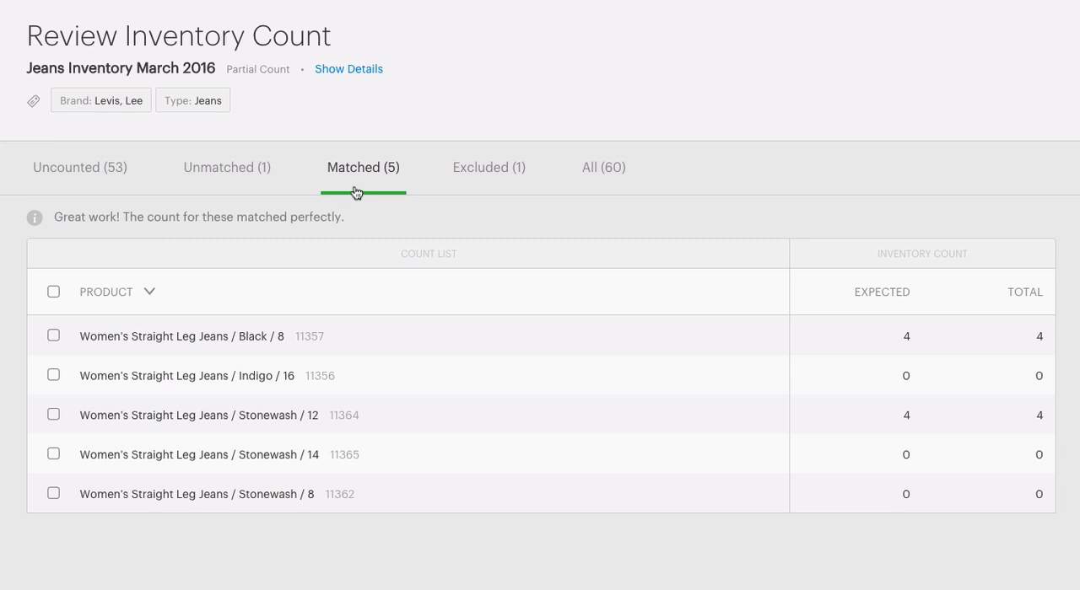
click(53, 336)
click(196, 296)
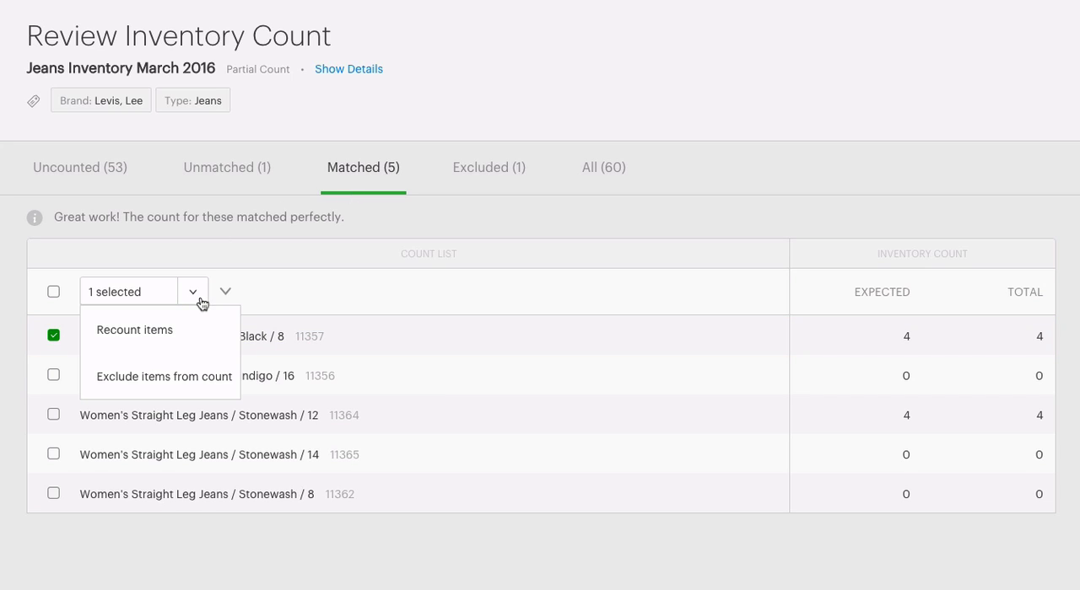
click(193, 328)
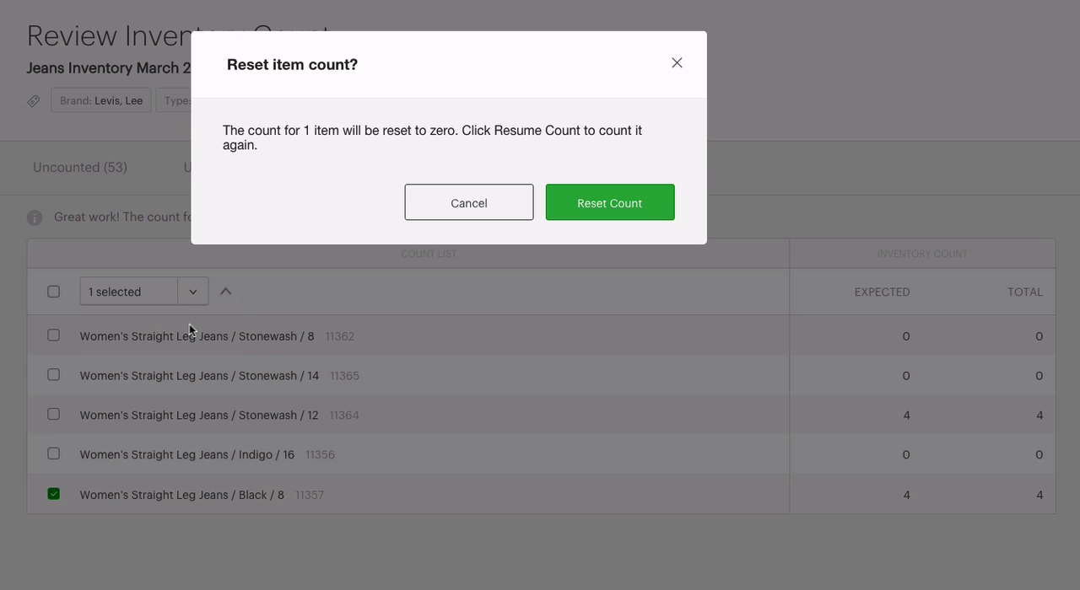
click(617, 214)
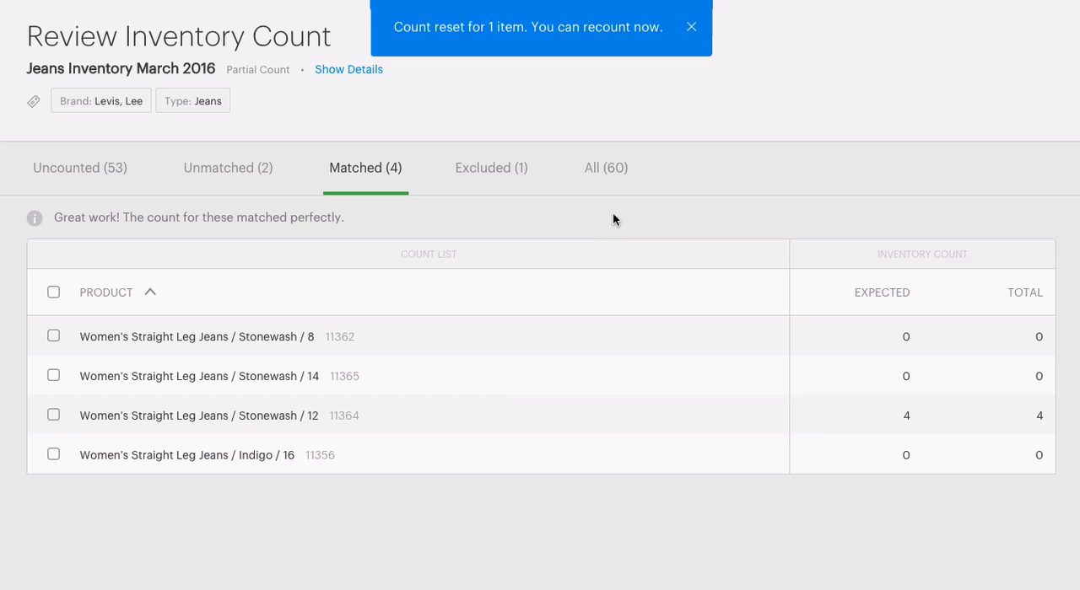
Step: Resume the count, record 5 for Women's Straight Leg Jeans / Black / 8 and return to the review
scroll(624, 143, down, 5)
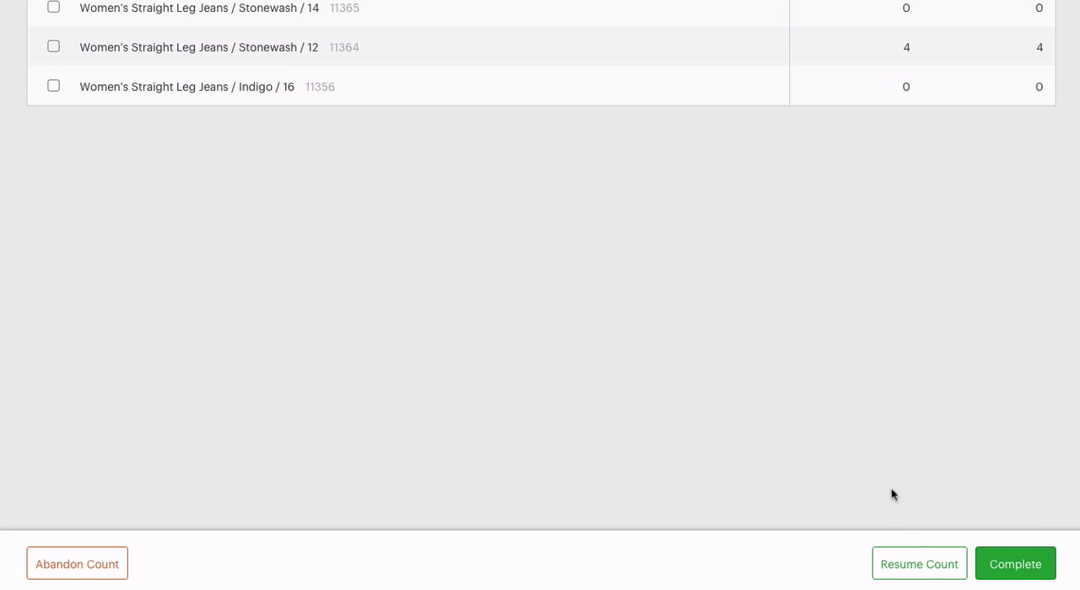
click(927, 574)
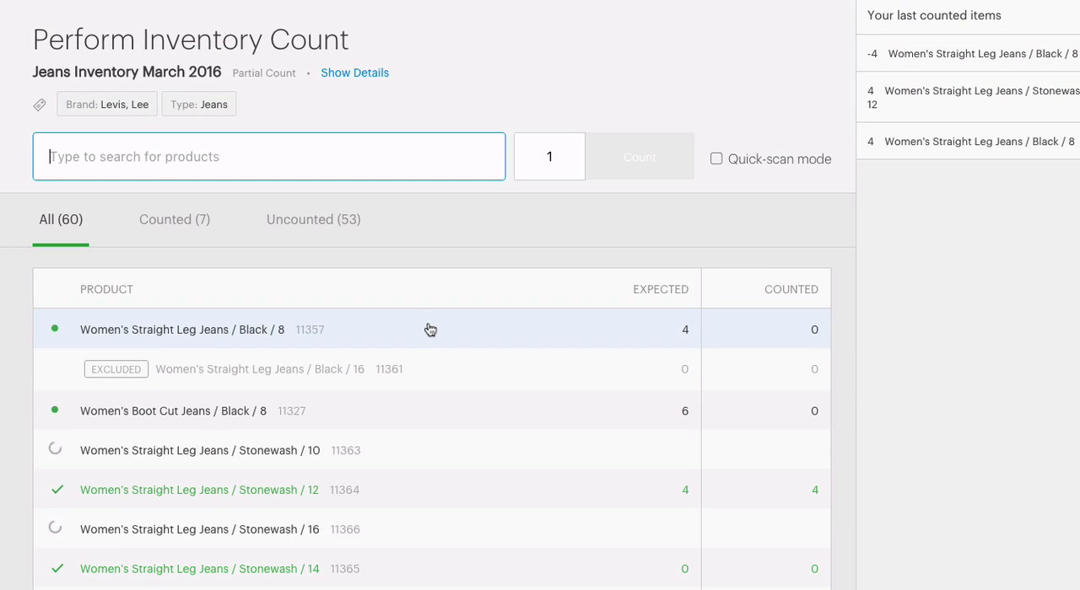
click(430, 330)
text(5)
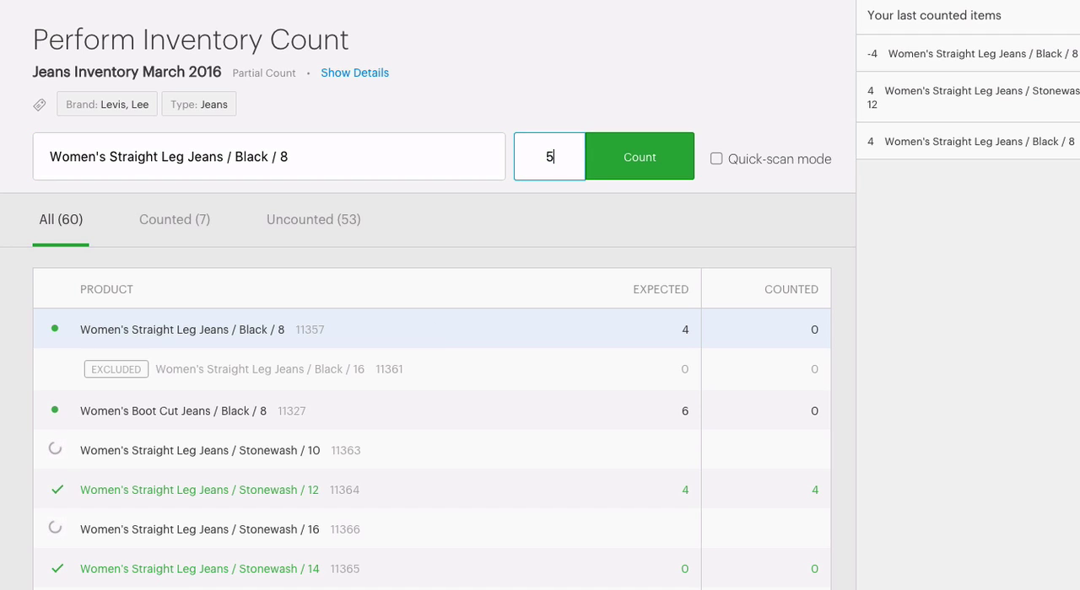
click(656, 160)
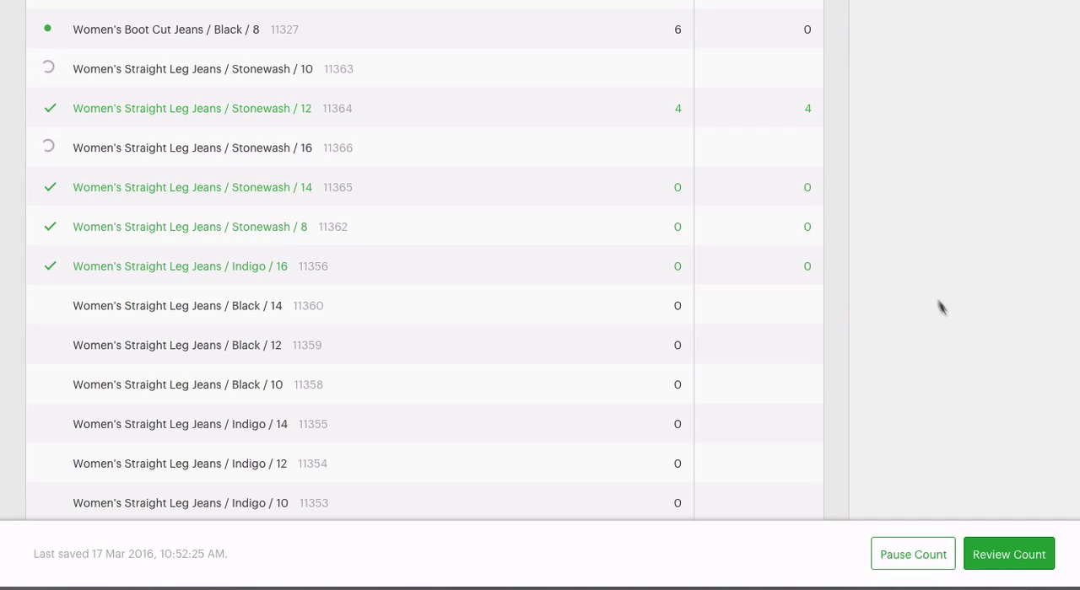
click(1017, 570)
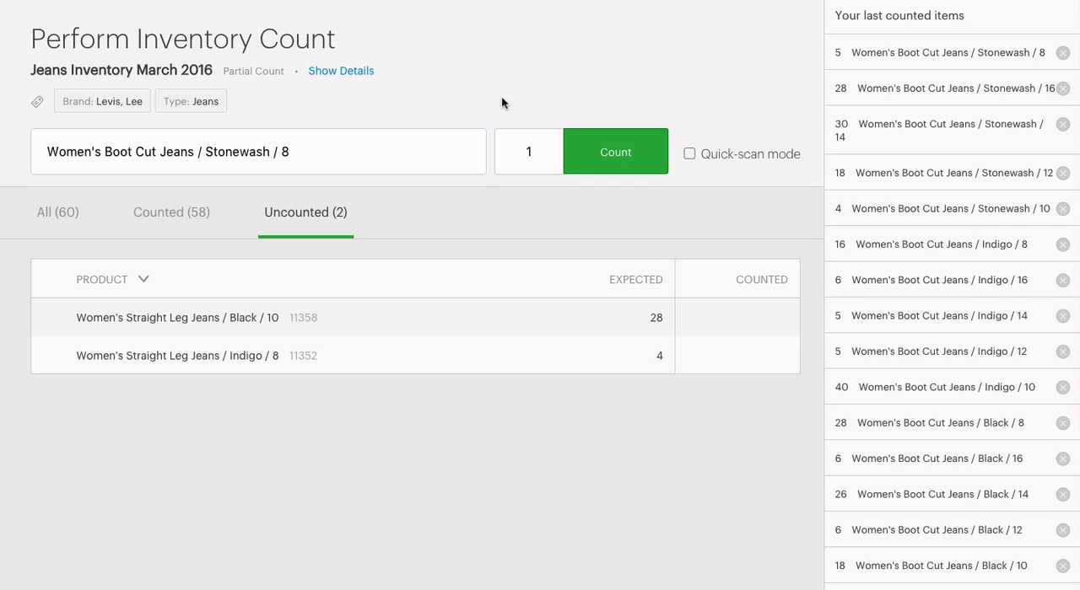
Step: Record counts of 26 for Women's Straight Leg Jeans / Black / 10 and 4 for Women's Straight Leg Jeans / Indigo / 8
click(448, 321)
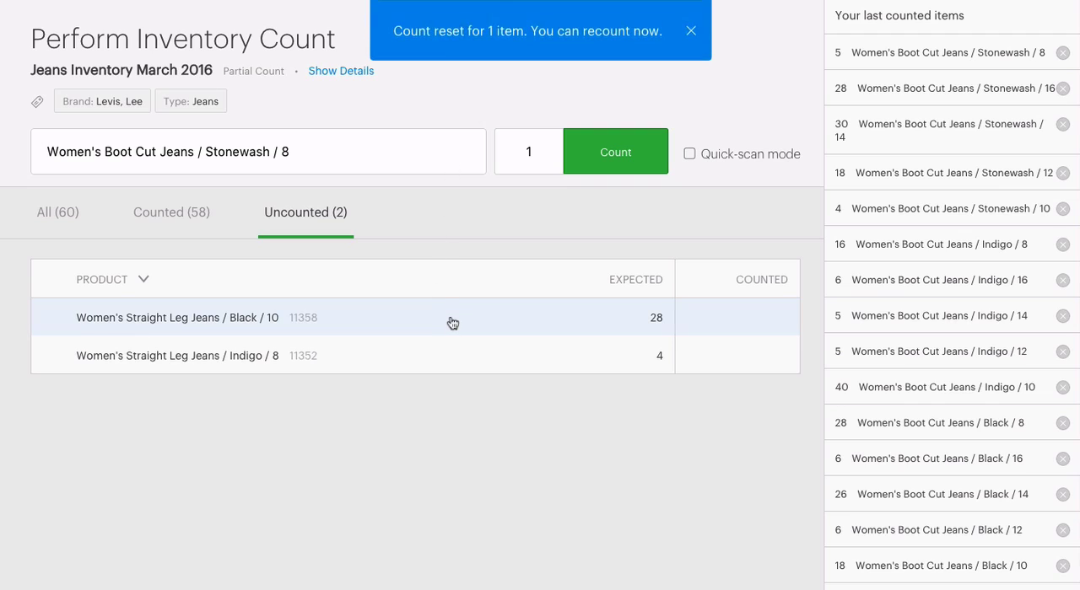
text(26)
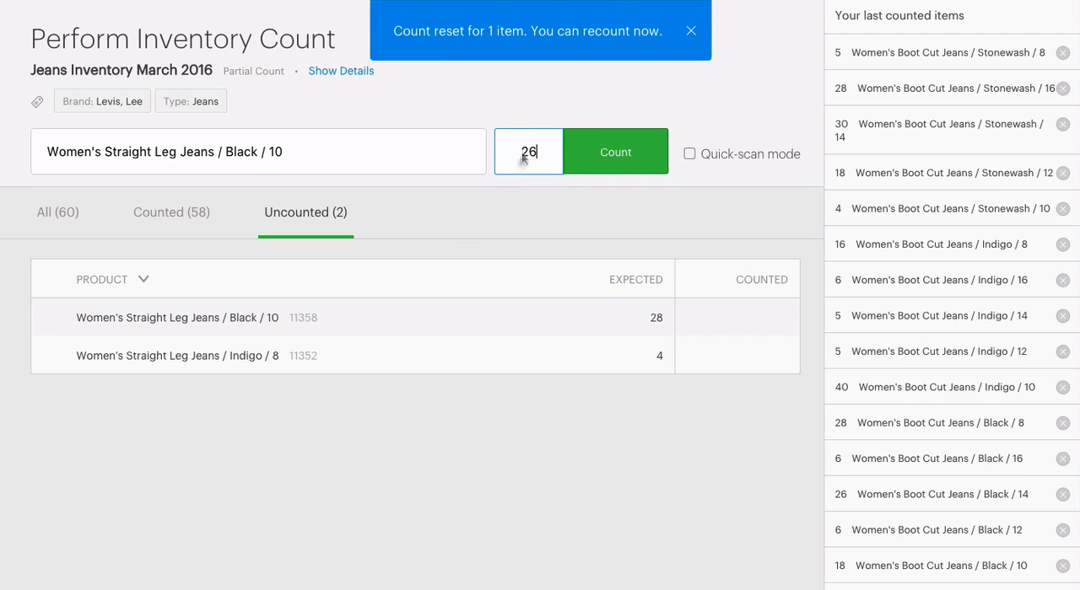
click(625, 150)
click(580, 321)
text(4)
click(636, 162)
Step: Review, complete and submit the inventory count, and show the gain and loss breakdown of the total unit difference
scroll(549, 453, down, 5)
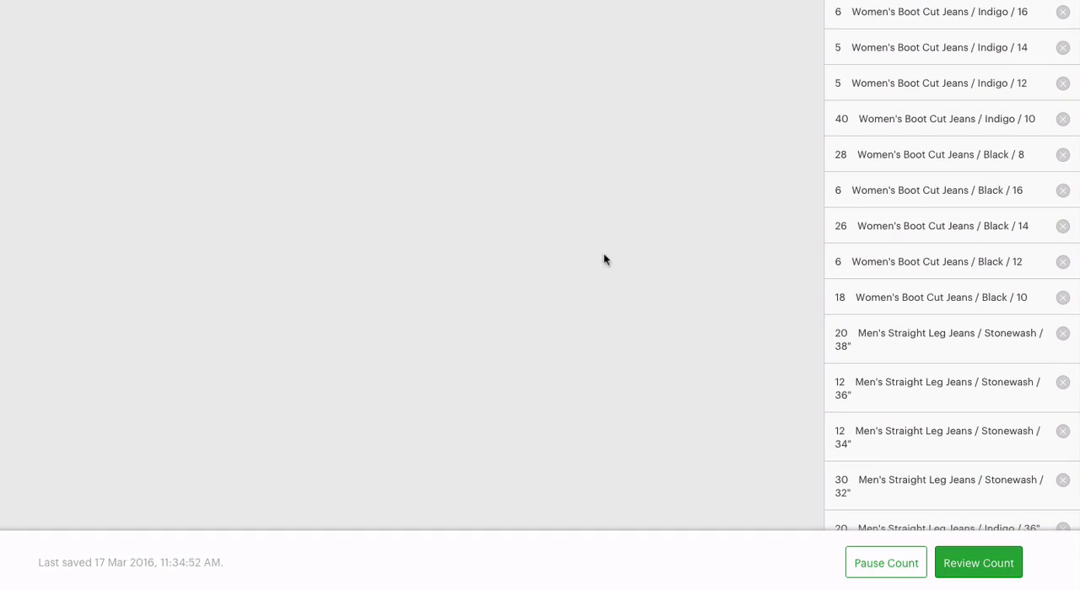
click(978, 564)
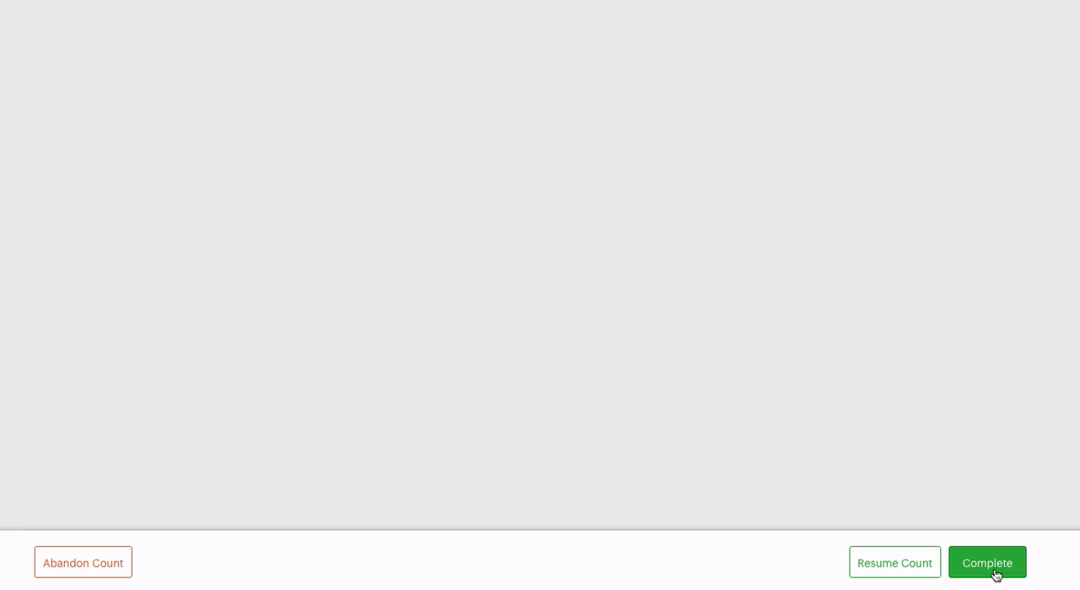
click(996, 575)
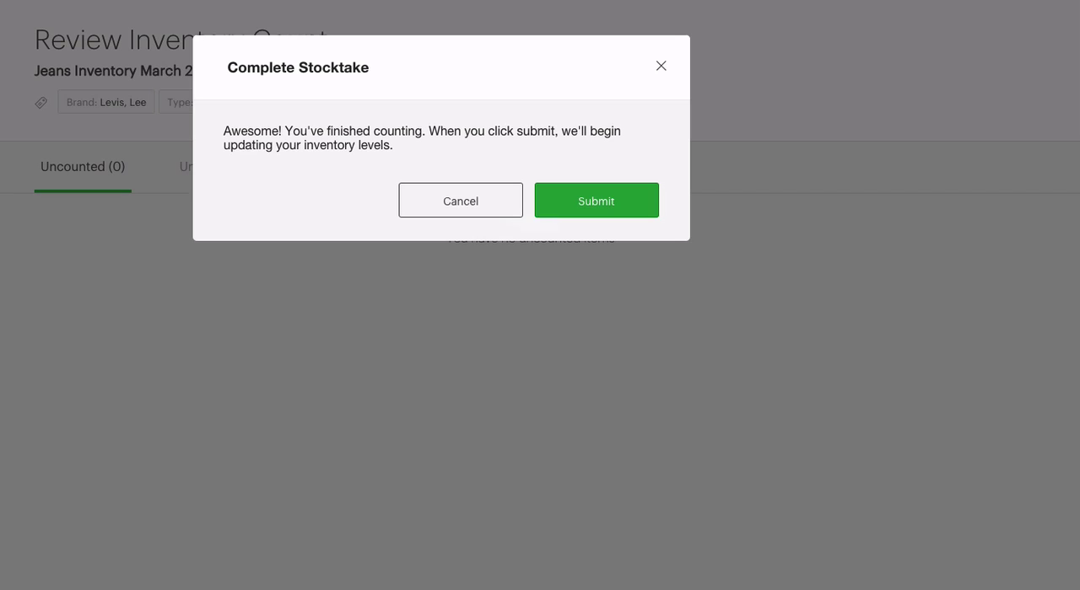
click(635, 211)
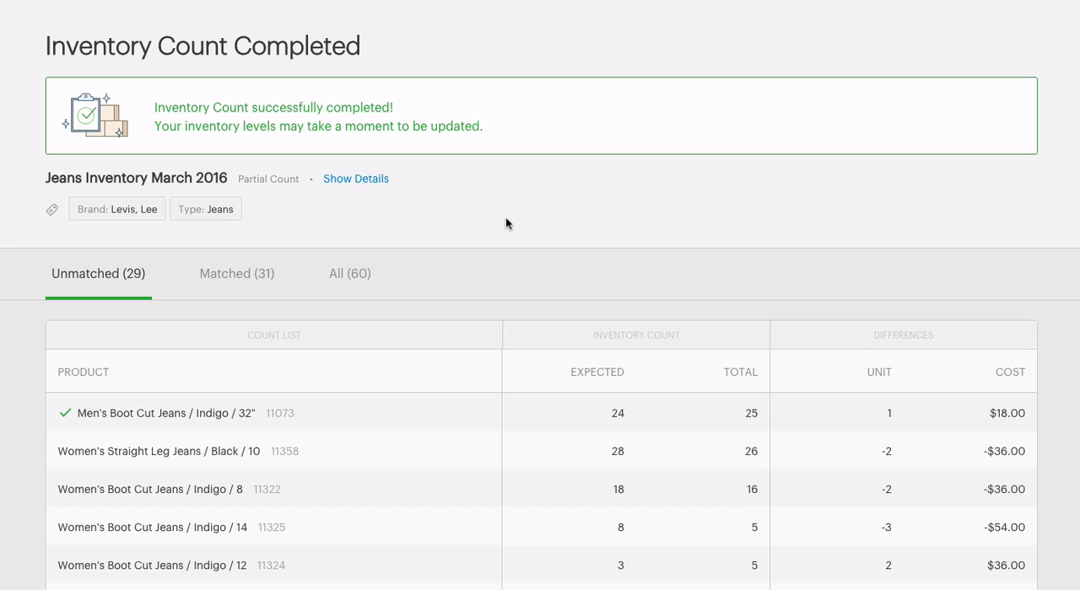
mouse_move(72, 411)
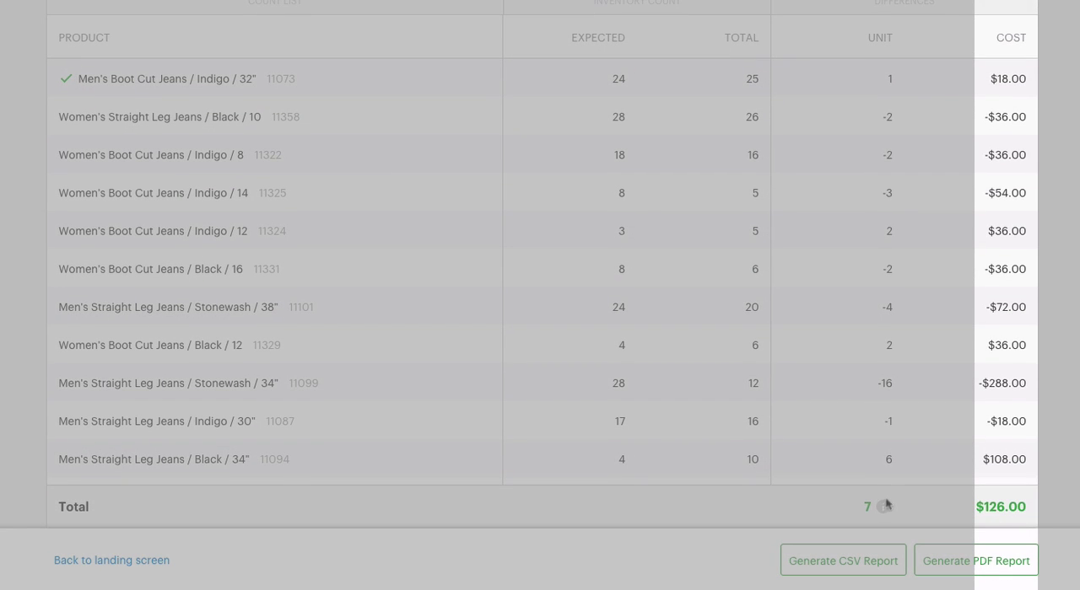
mouse_move(881, 509)
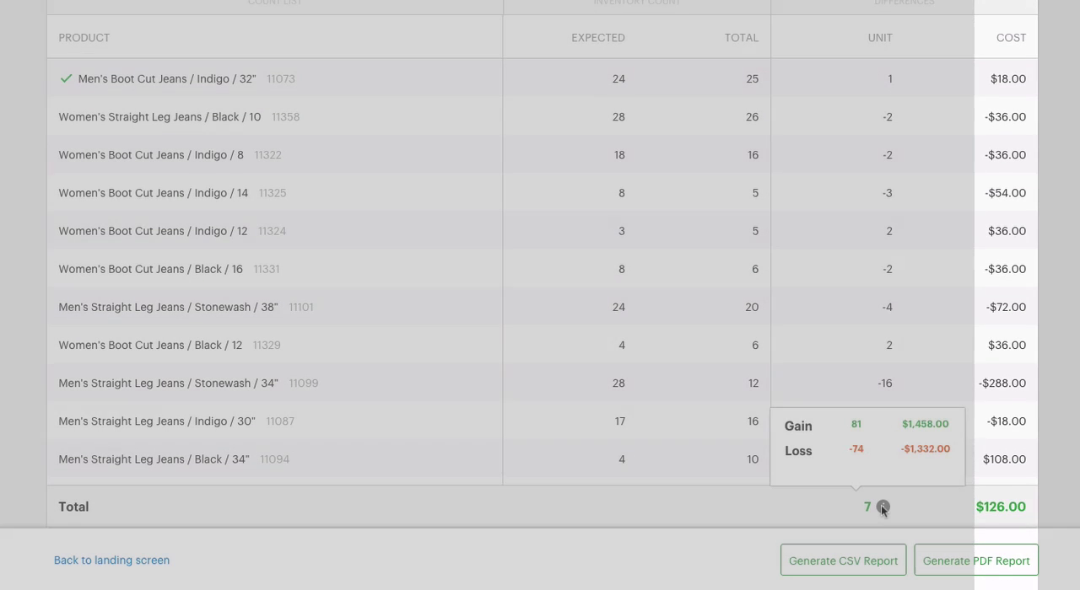